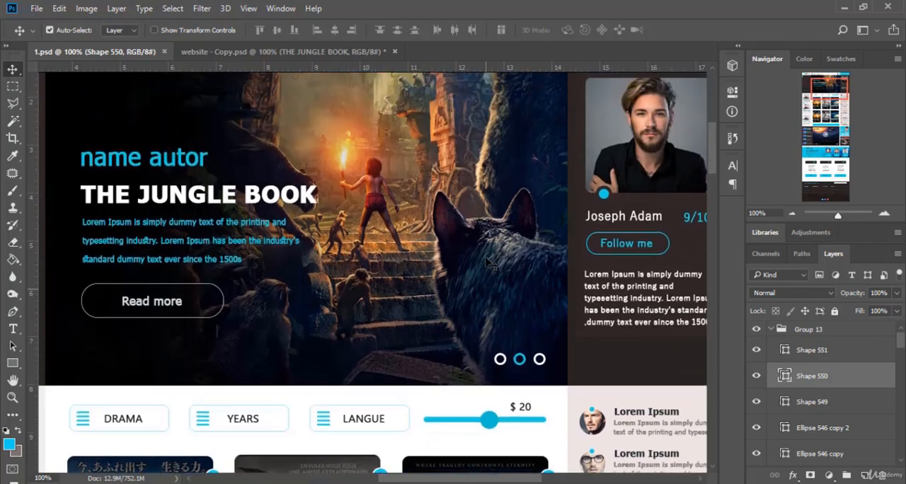
Collapse Group 13 and the header group in the layer stack
left_click(772, 331)
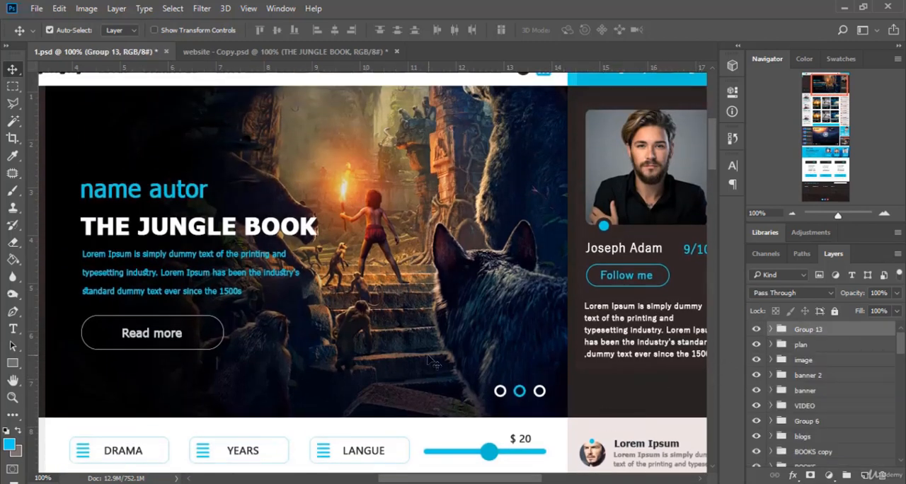
scroll(430, 362, "up", 2)
scroll(430, 361, "up", 1)
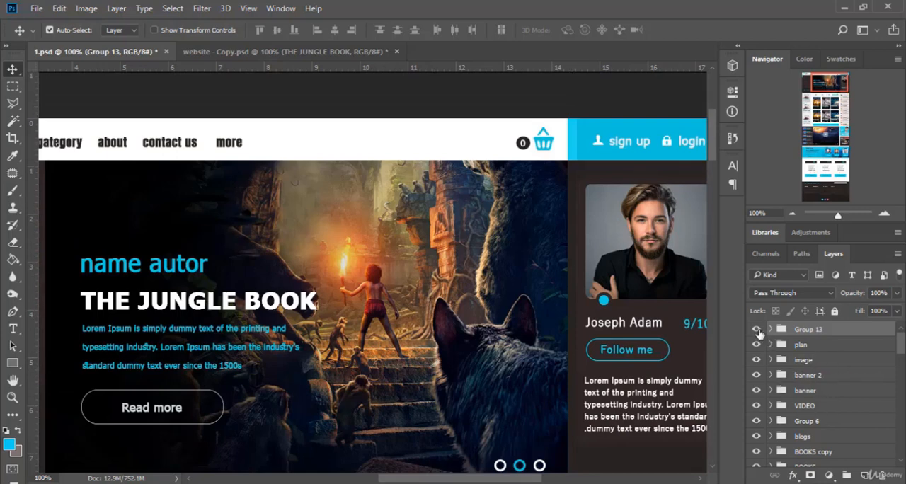
scroll(815, 430, "down", 3)
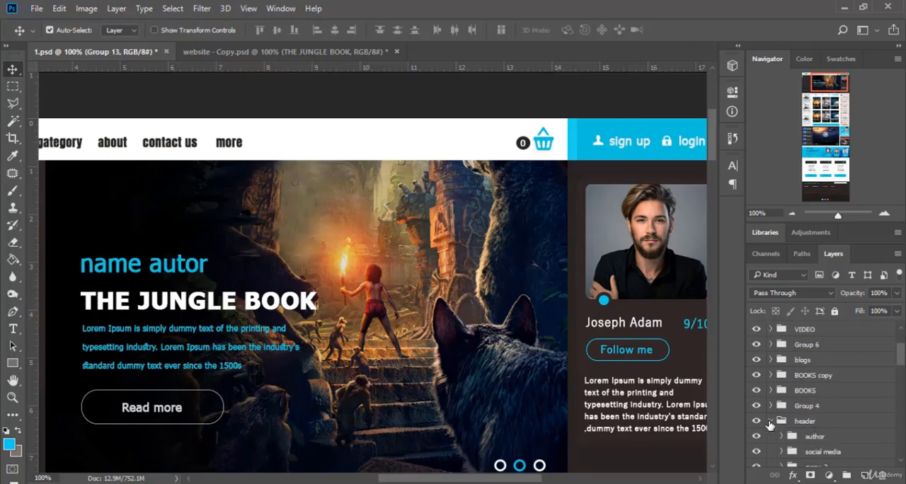
left_click(771, 422)
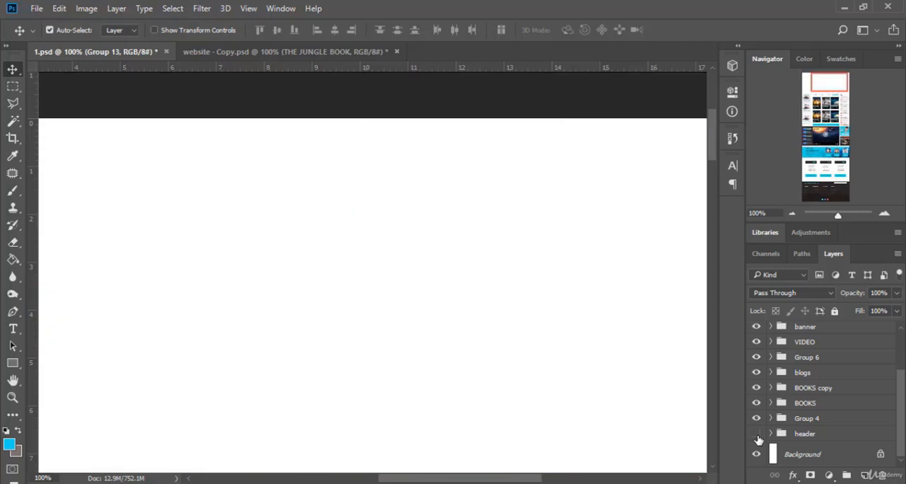
Toggle the header group's visibility to check which part of the page it holds, leaving it shown
left_click(756, 435)
left_click(756, 434)
left_click(757, 434)
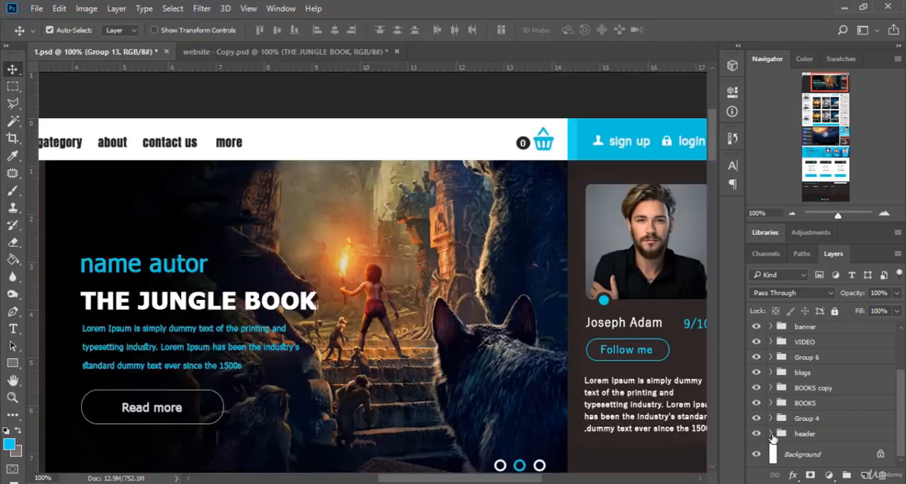
Expand the header group and toggle the author group's visibility to identify the profile card in the design
left_click(771, 434)
scroll(780, 443, "down", 2)
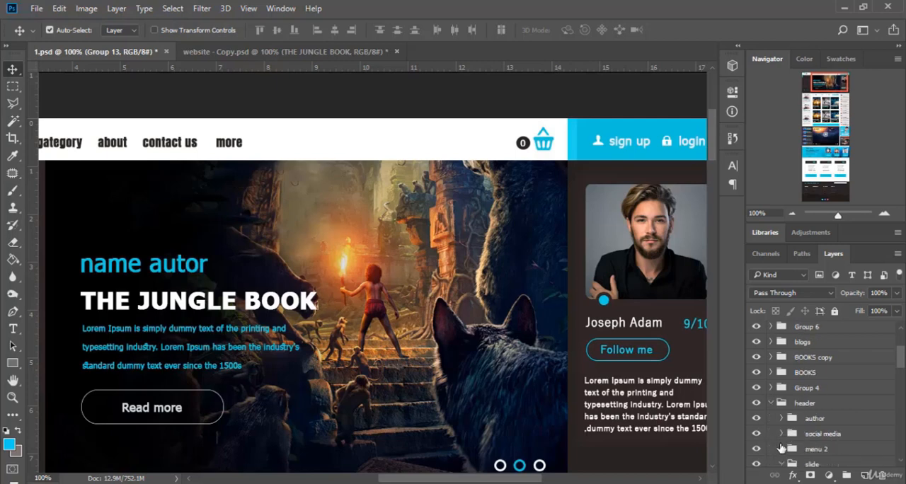
left_click(757, 419)
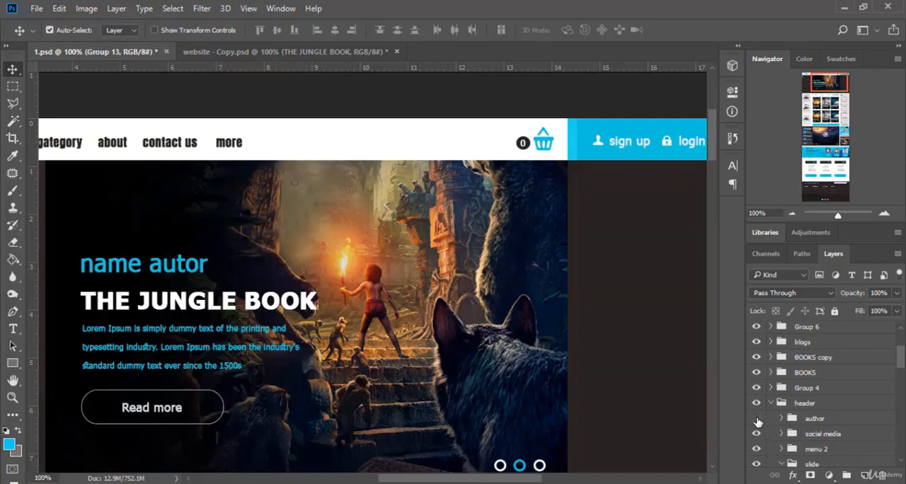
left_click(756, 419)
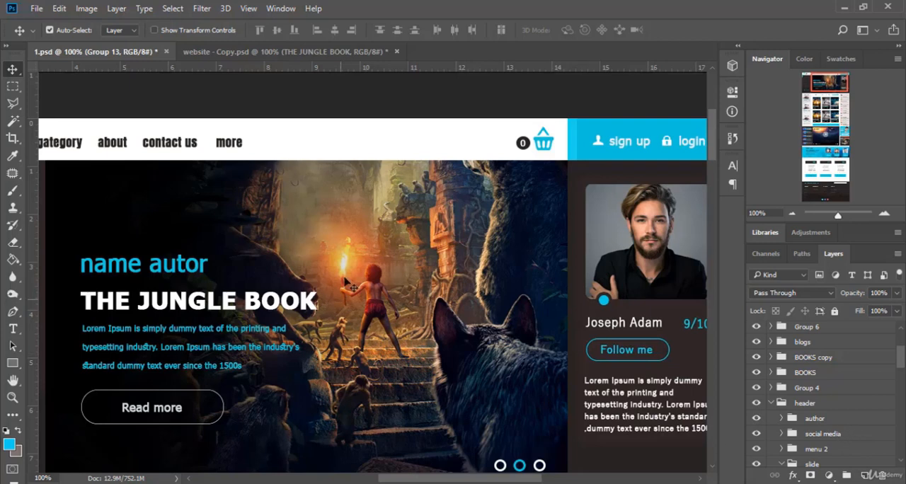
scroll(347, 283, "down", 3)
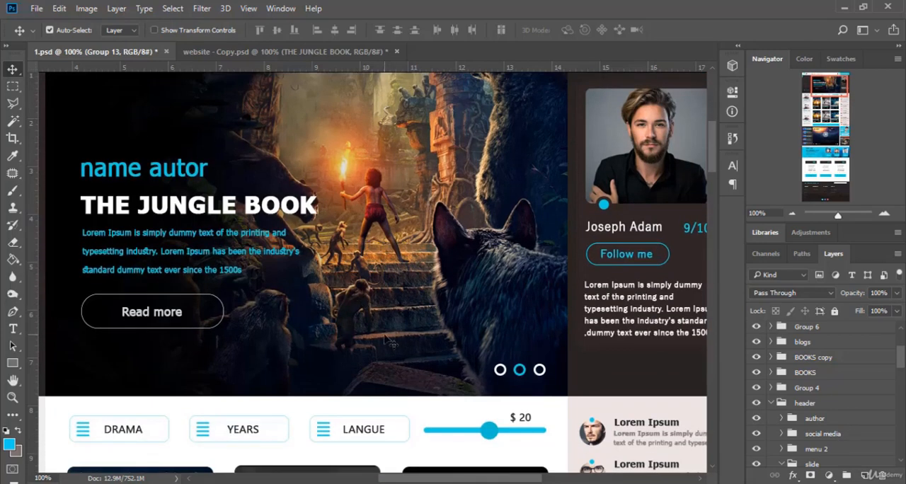
scroll(410, 395, "right", 3)
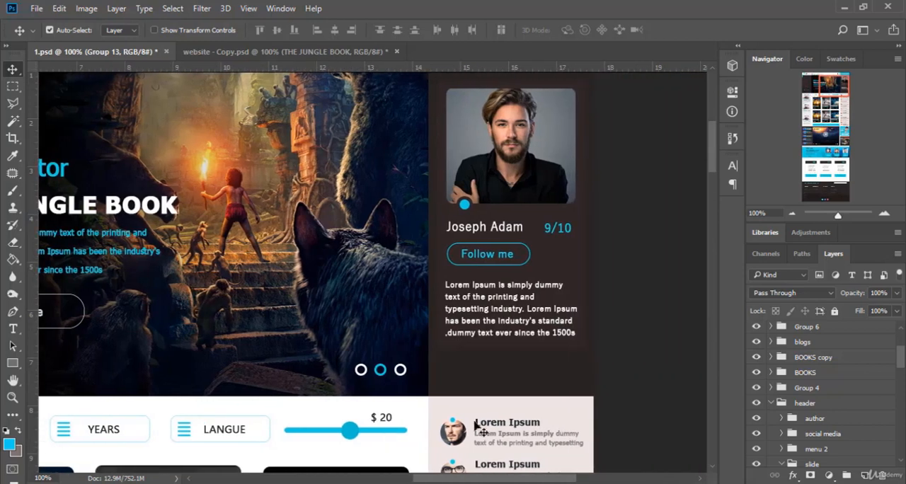
scroll(482, 424, "up", 2)
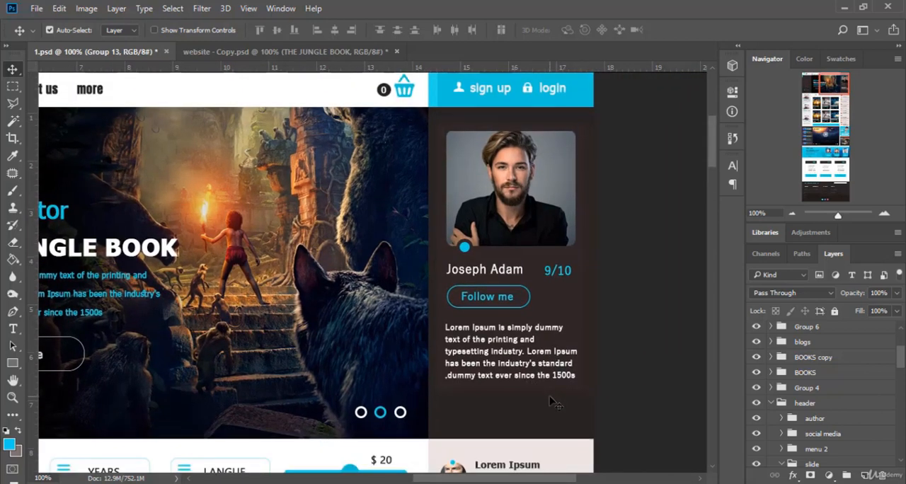
Collapse the slide group and toggle its visibility to check its contents, leaving it shown
scroll(810, 439, "down", 1)
left_click(786, 435)
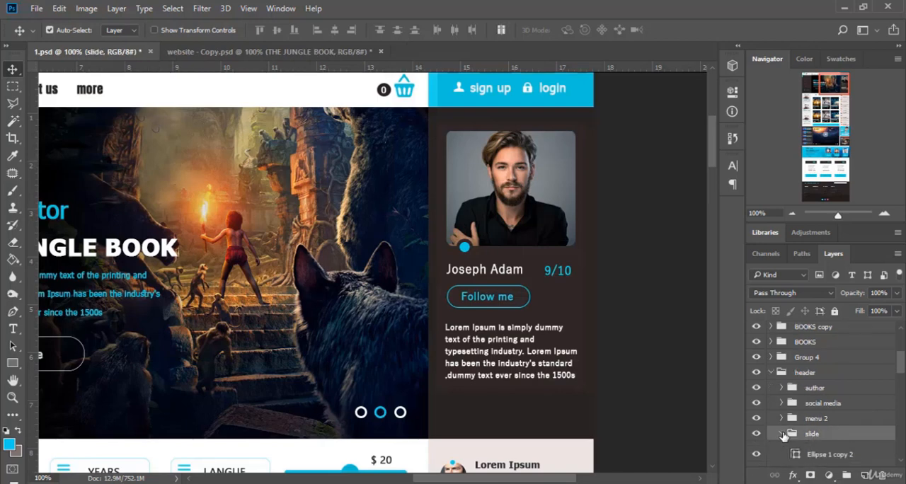
left_click(783, 435)
left_click(757, 435)
left_click(757, 435)
left_click(757, 434)
left_click(757, 435)
With Auto-Select off and the author group hidden, move the slide group over to the page's right edge
scroll(312, 313, "up", 2)
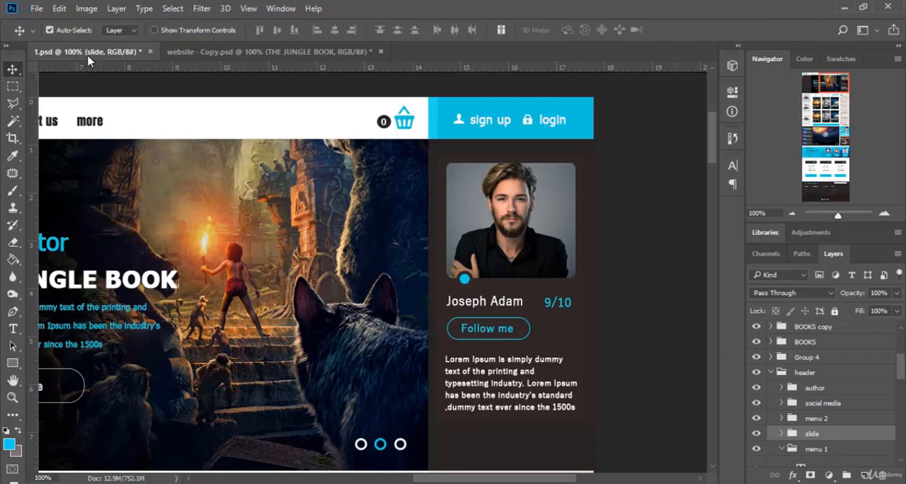
left_click(70, 30)
left_click_drag(362, 248, 478, 248)
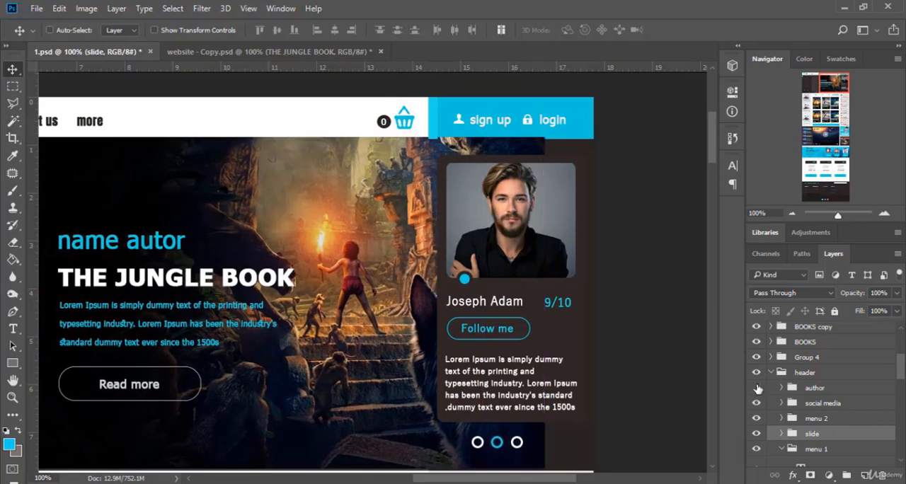
left_click(757, 389)
left_click_drag(463, 320, 516, 322)
scroll(504, 335, "down", 2)
scroll(504, 337, "up", 2)
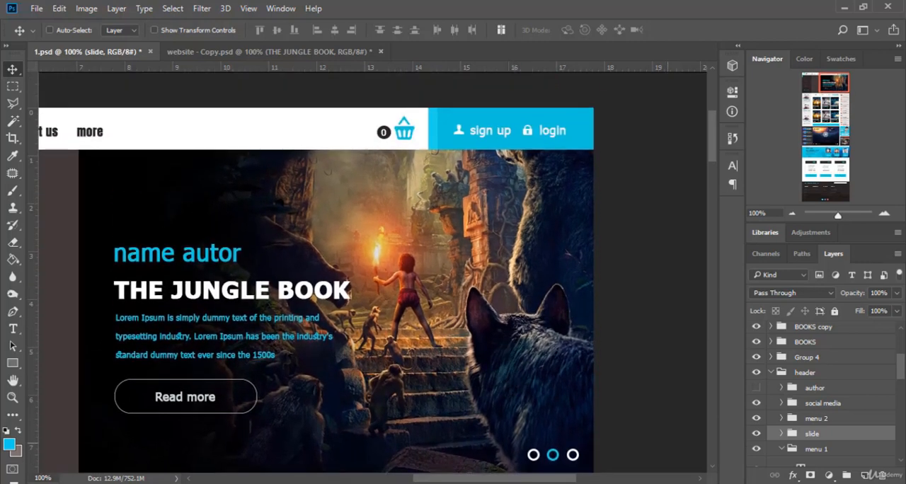
Show the author group again and move the profile card into the gap between the sidebar menu and the slide
scroll(492, 343, "down", 2)
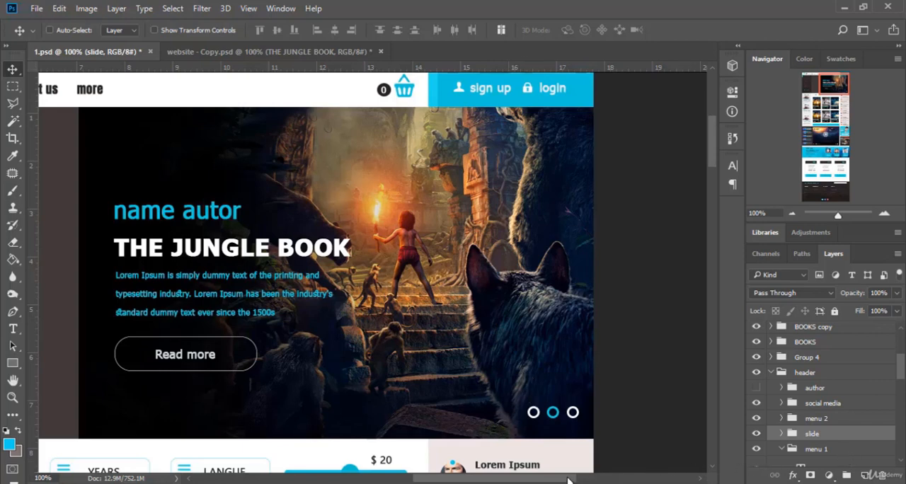
left_click_drag(568, 480, 498, 480)
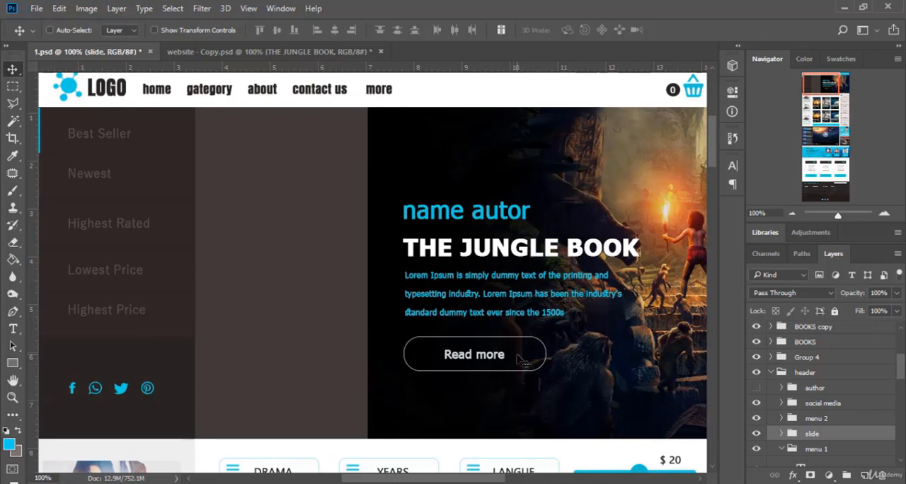
left_click(821, 389)
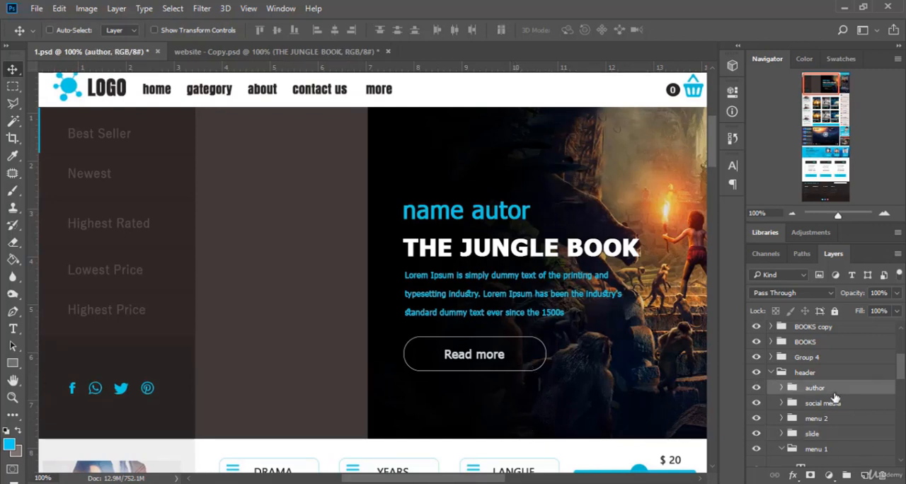
left_click_drag(487, 478, 530, 480)
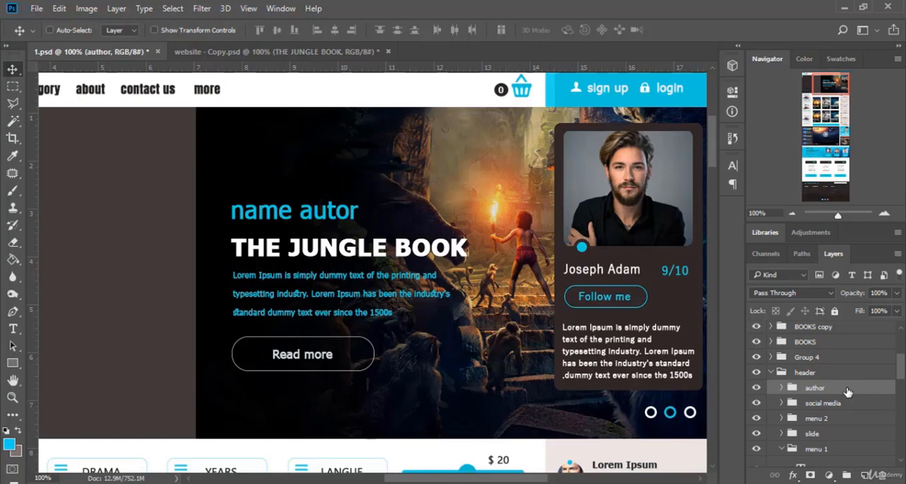
left_click_drag(617, 216, 278, 275)
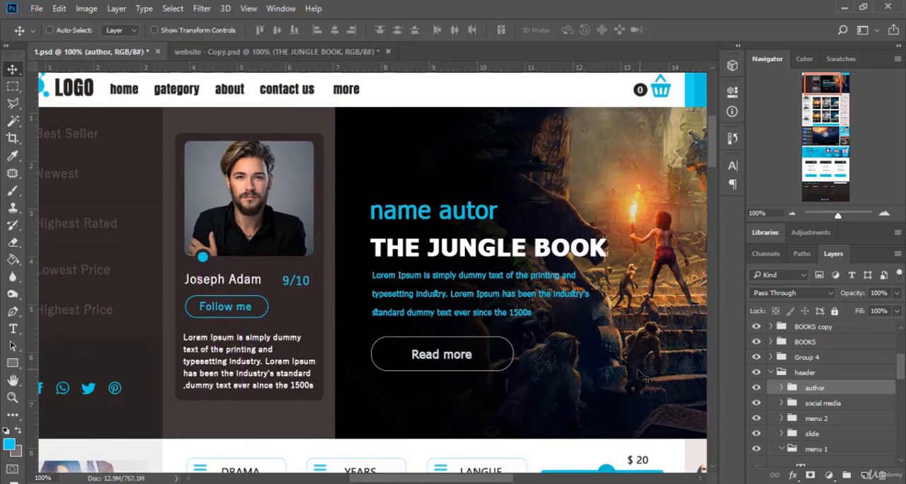
Hide all panels to review the rearranged header at full width, and restore them
key("Tab")
scroll(637, 375, "down", 1)
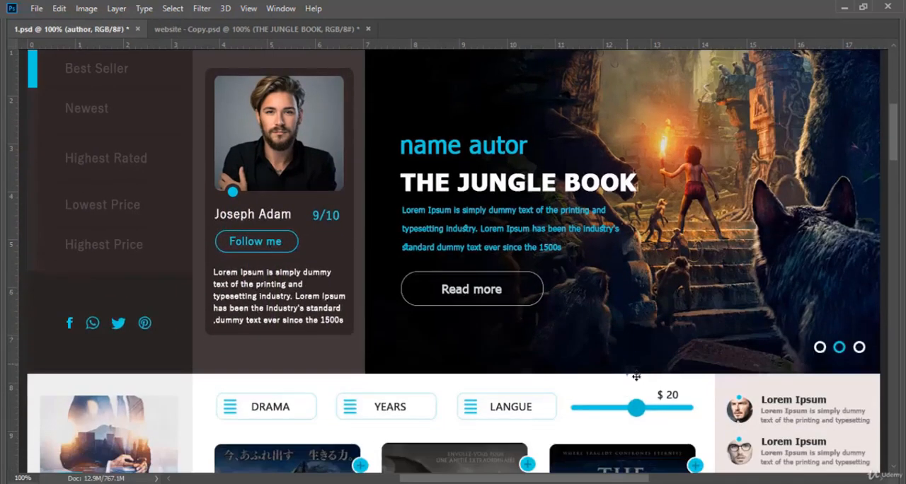
scroll(637, 375, "up", 1)
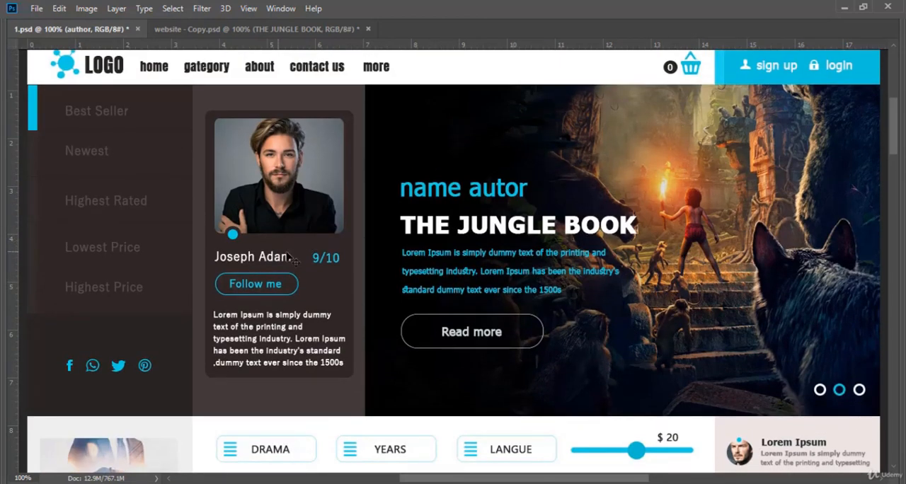
key("Tab")
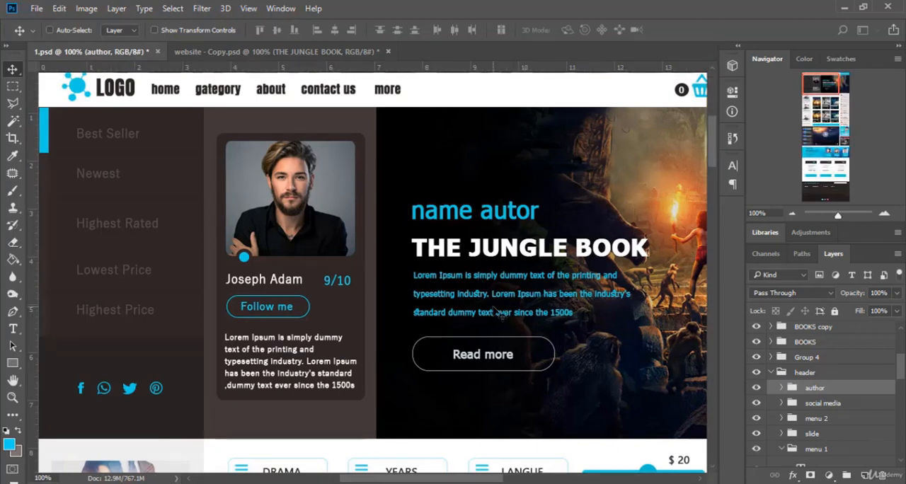
Examine the layers inside the menu 1 group, selecting Shape 6, Rectangle 4 and the LOGO text
scroll(846, 423, "down", 5)
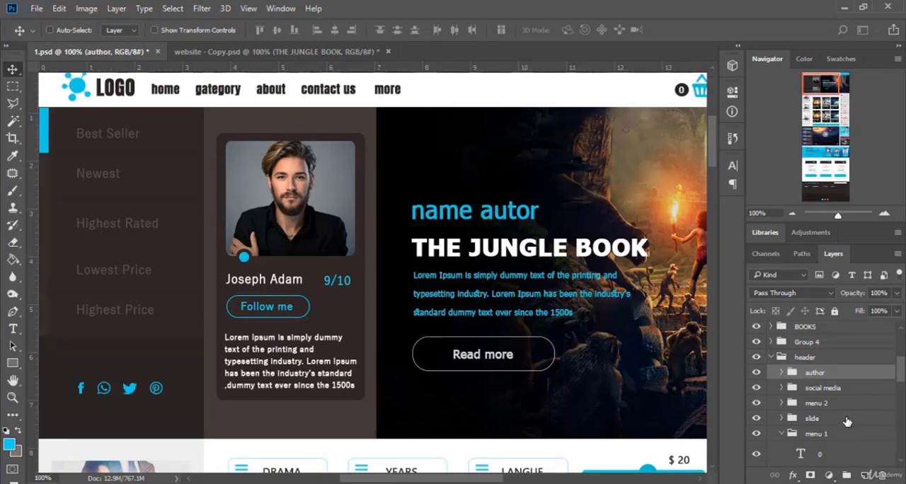
scroll(842, 429, "down", 3)
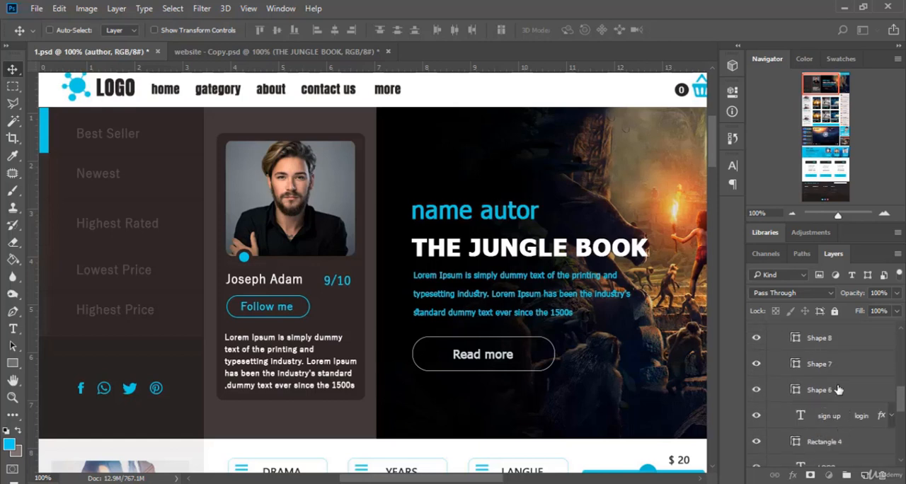
left_click(839, 389)
left_click(827, 444)
scroll(821, 451, "down", 3)
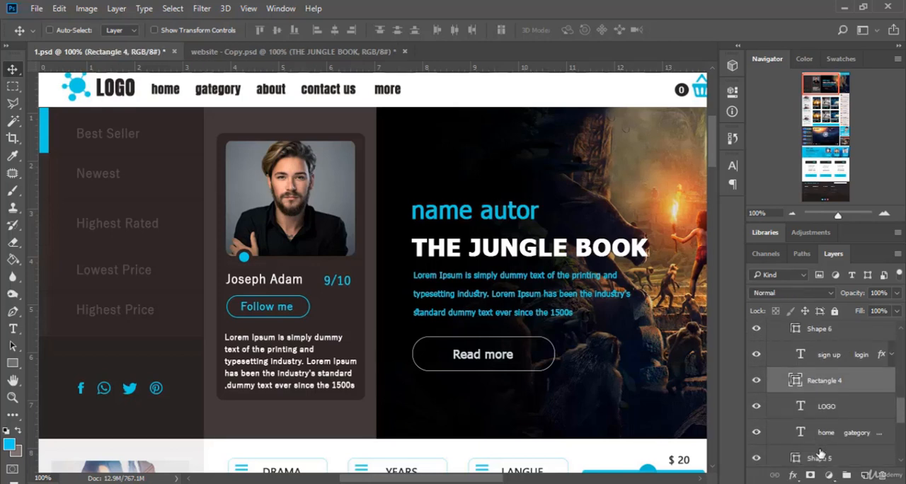
left_click(838, 415)
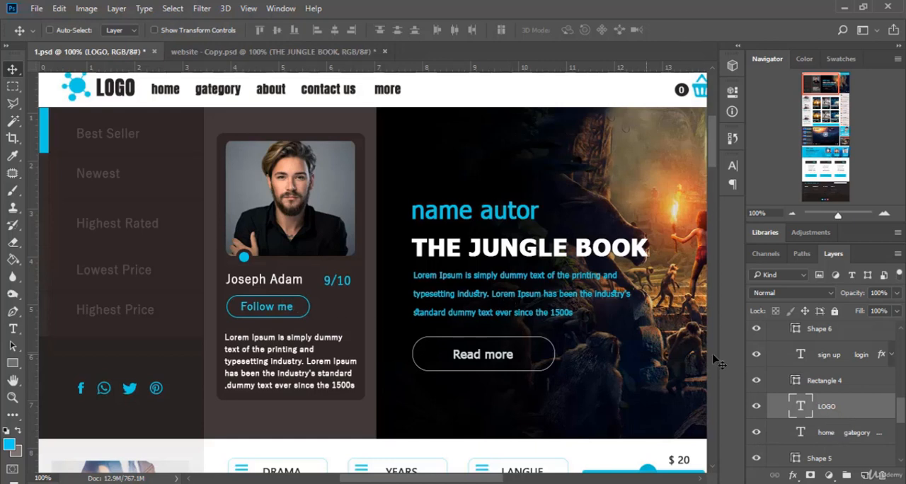
Collapse the menu 1 group inside the header group
scroll(811, 382, "up", 1)
scroll(811, 382, "up", 2)
scroll(787, 405, "up", 4)
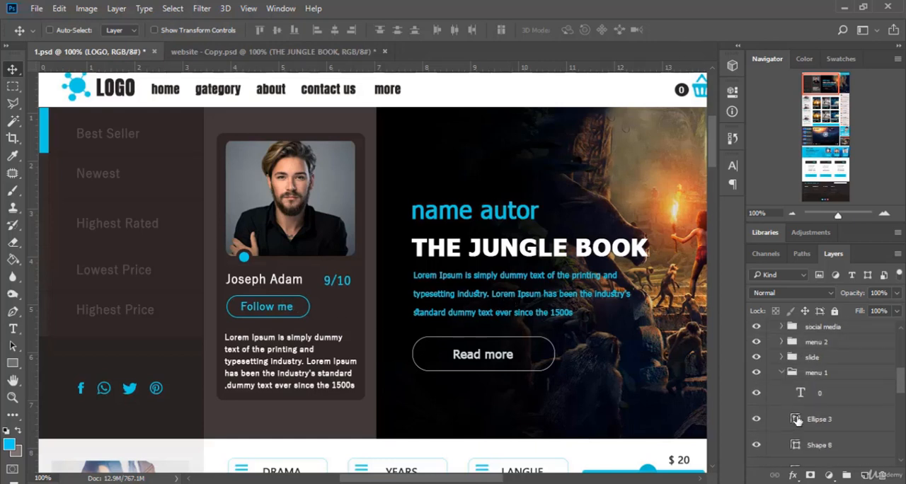
left_click(784, 390)
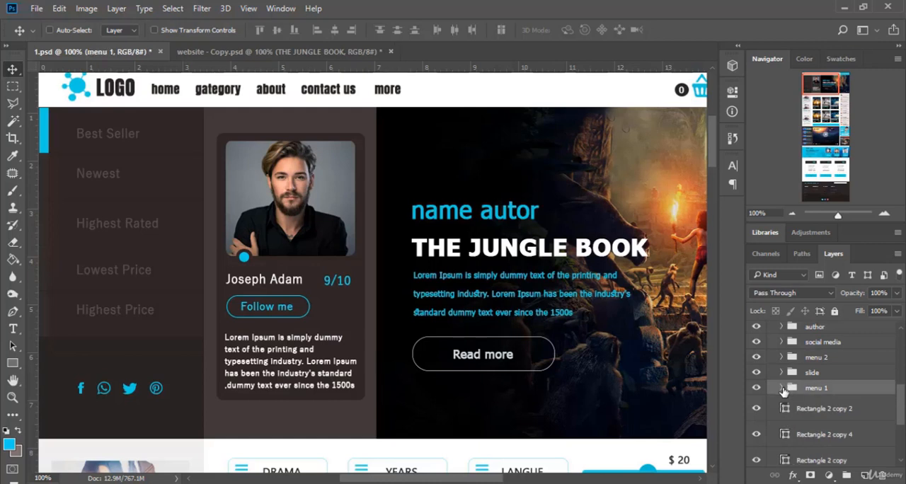
scroll(807, 397, "up", 8)
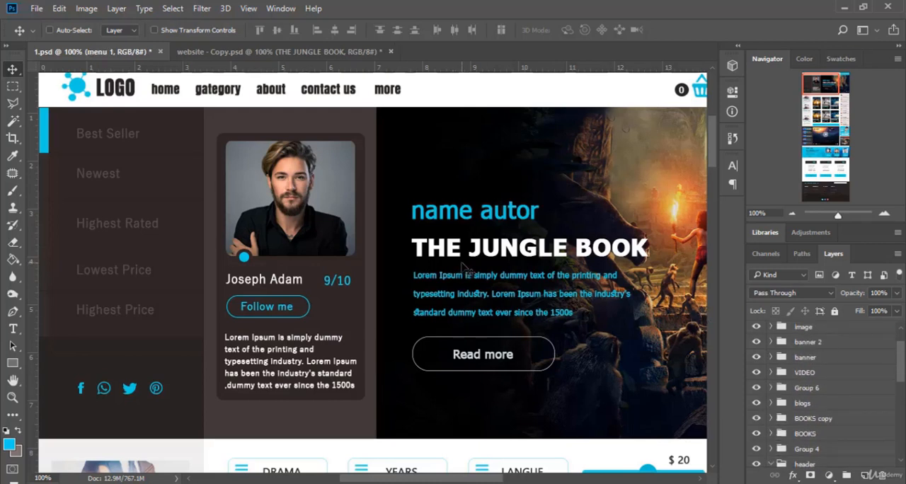
Switch to website - Copy.psd and examine its Rectangle 2, Layer 6, Shape 1 and THE JUNGLE BOOK layers
left_click(278, 55)
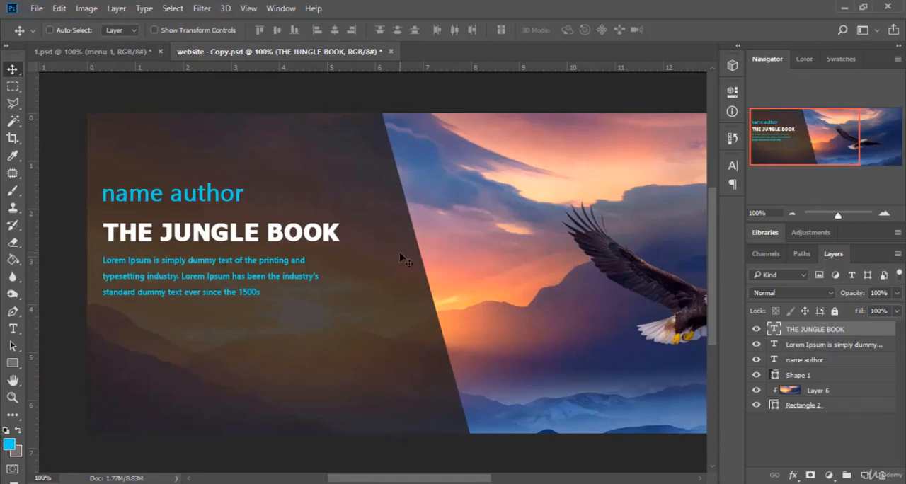
scroll(403, 260, "right", 2)
left_click(824, 413)
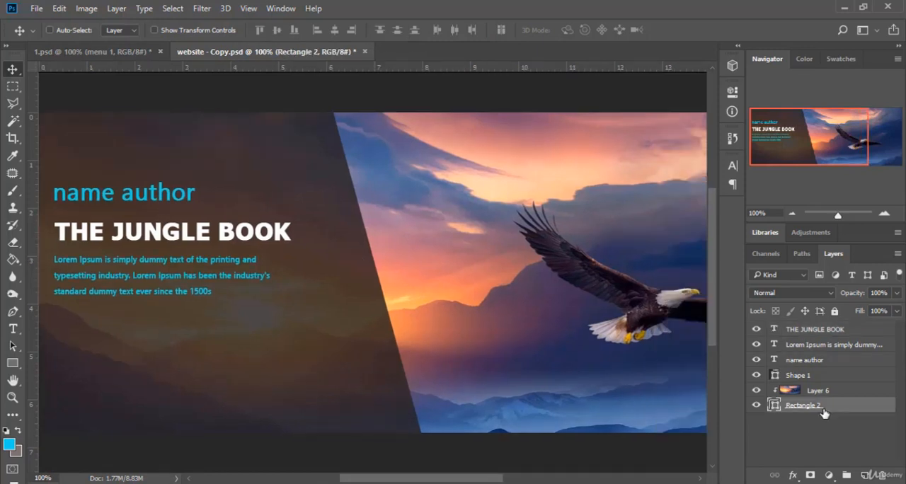
left_click(846, 393)
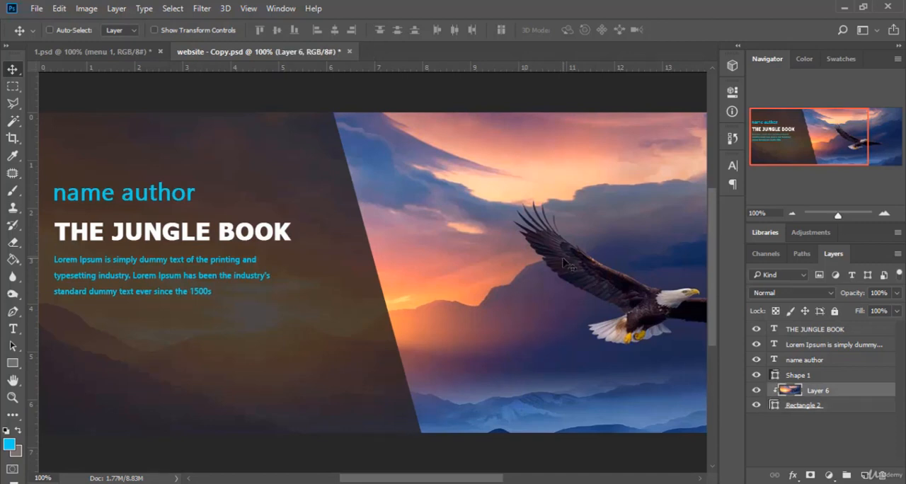
left_click(816, 377)
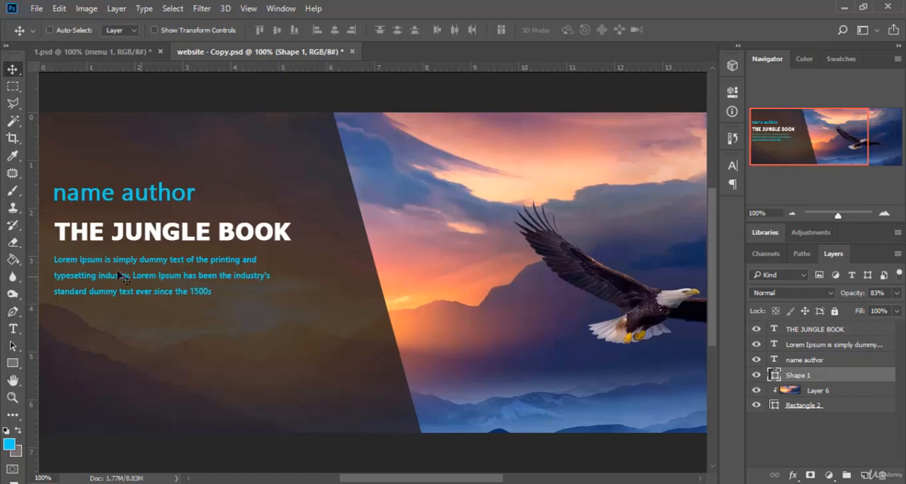
left_click(846, 331)
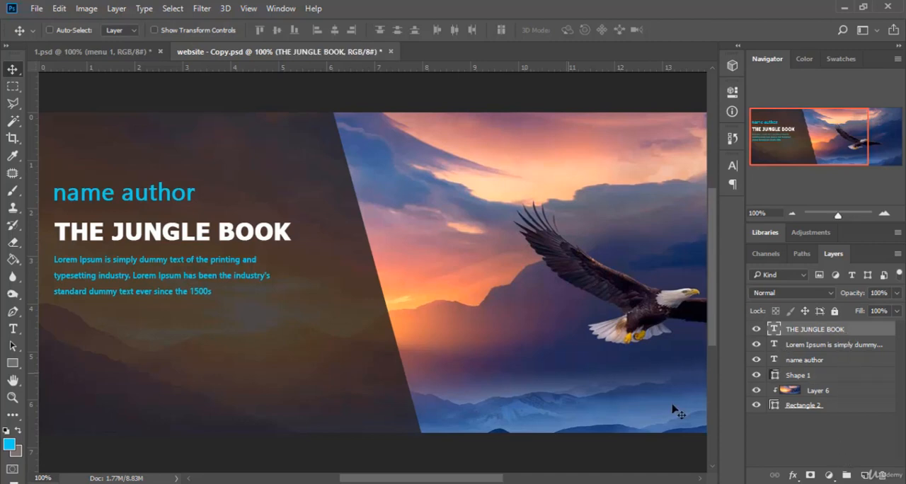
Create a new layer group above the other layers and move the THE JUNGLE BOOK and Lorem Ipsum text layers into it
scroll(851, 345, "up", 1)
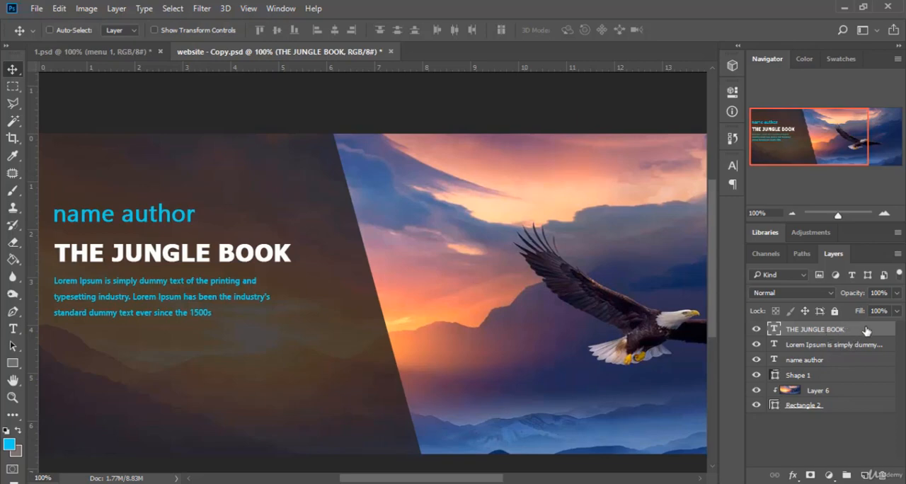
scroll(844, 335, "up", 1)
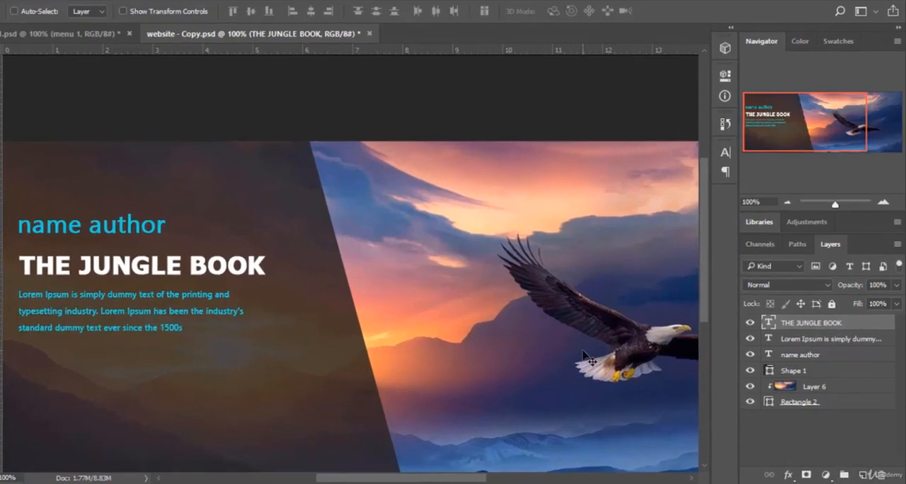
scroll(847, 477, "down", 2)
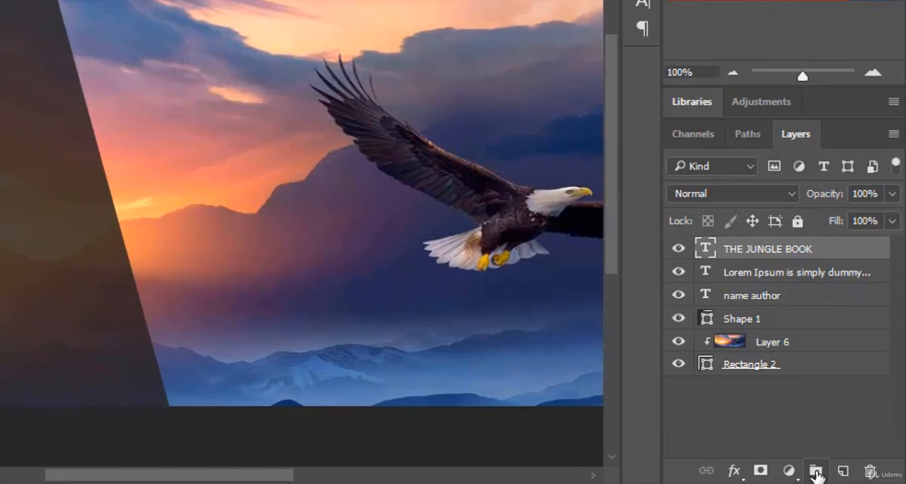
left_click(816, 472)
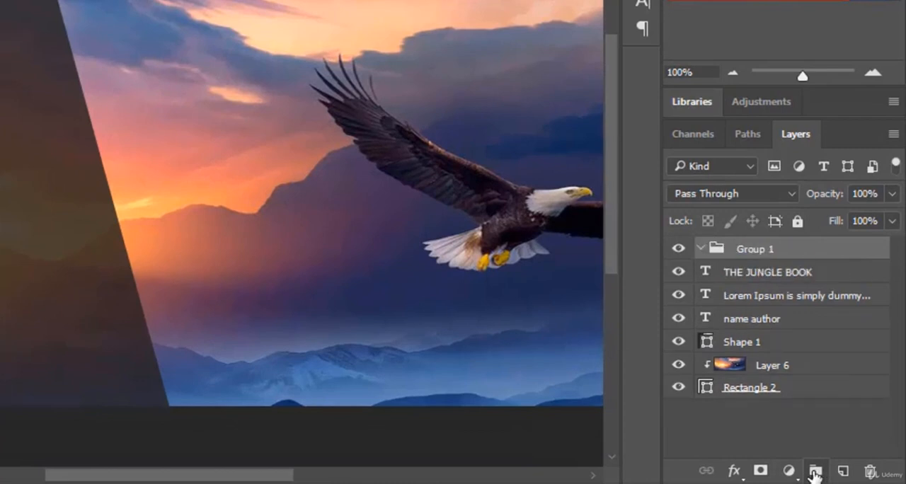
left_click(812, 277)
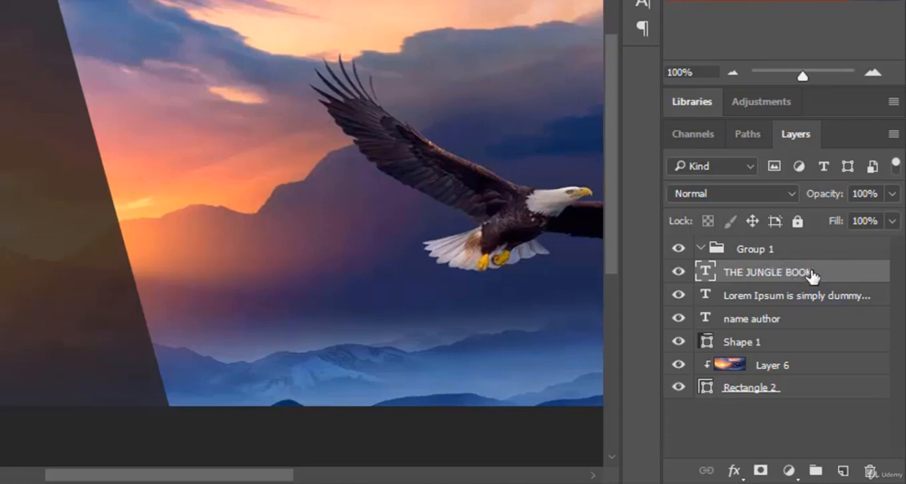
left_click_drag(812, 278, 794, 277)
left_click(765, 280)
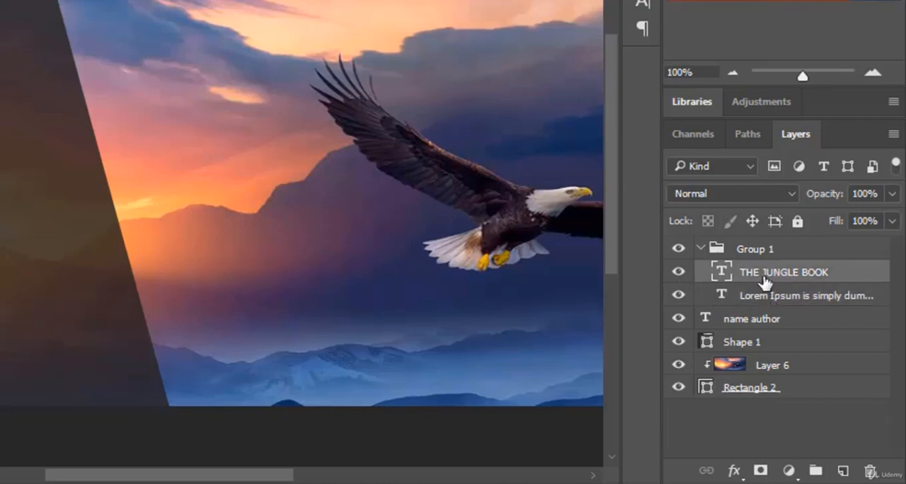
Move the name author, Shape 1, Layer 6 and Rectangle 2 layers into the new group as well
left_click(807, 423)
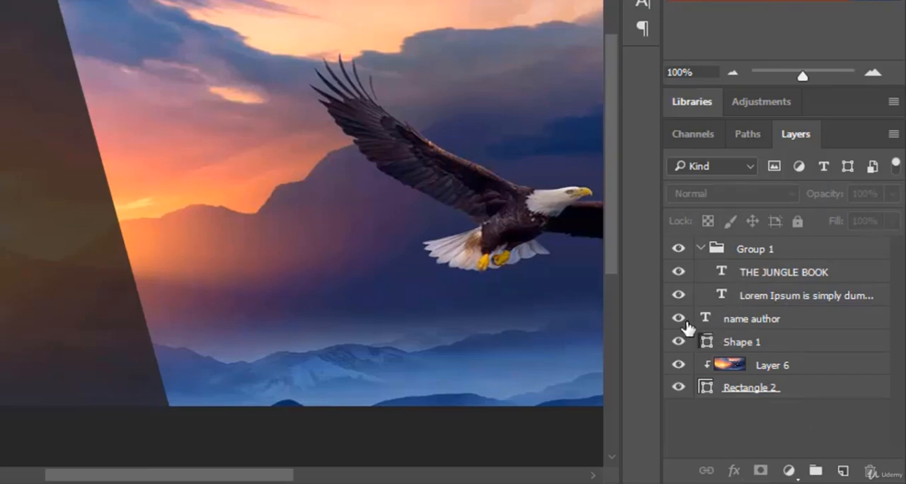
left_click(802, 328)
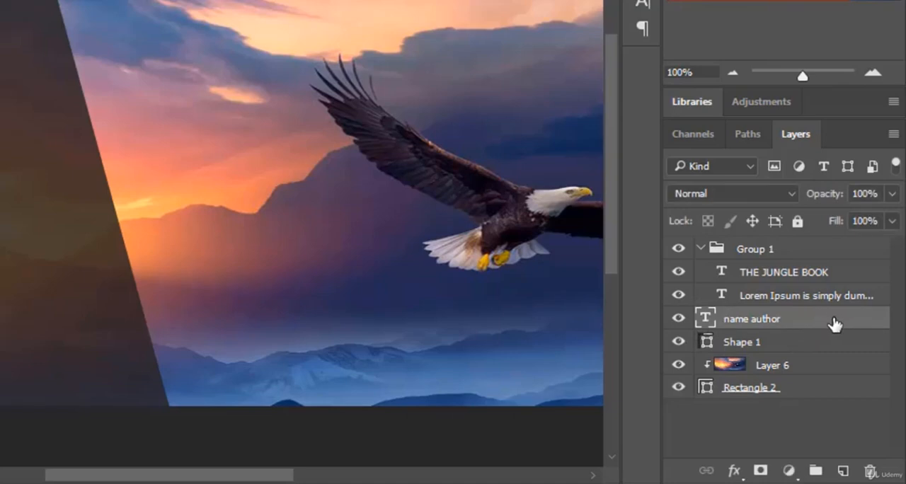
mouse_move(836, 323)
left_mouse_down()
mouse_move(831, 300)
mouse_move(824, 312)
left_mouse_up()
left_click_drag(805, 350, 798, 383)
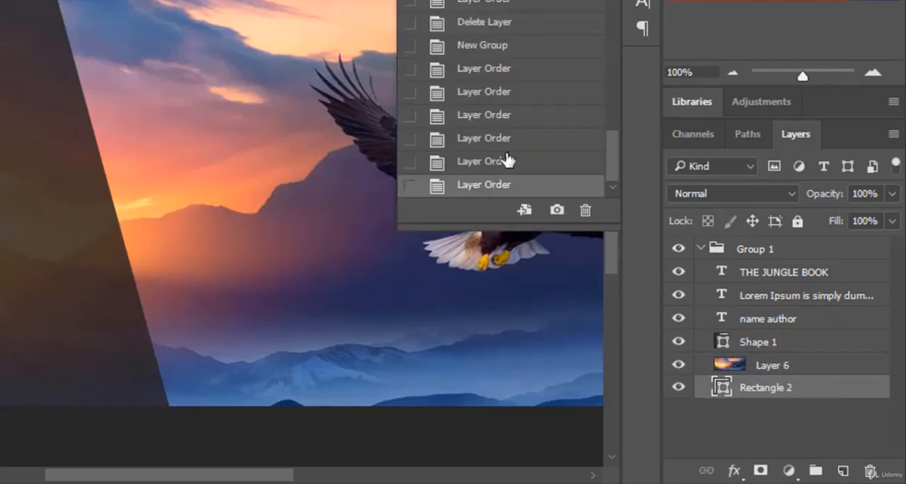
scroll(515, 148, "up", 10)
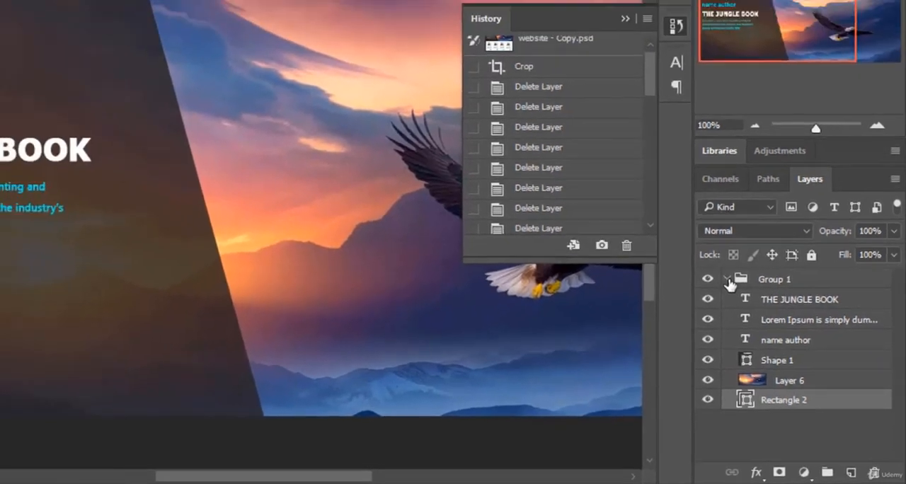
Collapse the group and toggle its visibility off and on to check that it holds the whole header
left_click(701, 249)
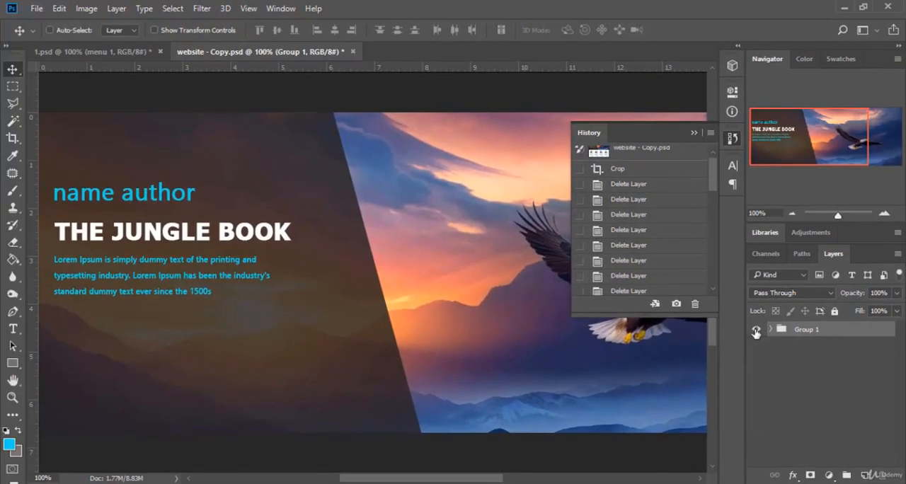
left_click(755, 329)
left_click(755, 330)
left_click(755, 330)
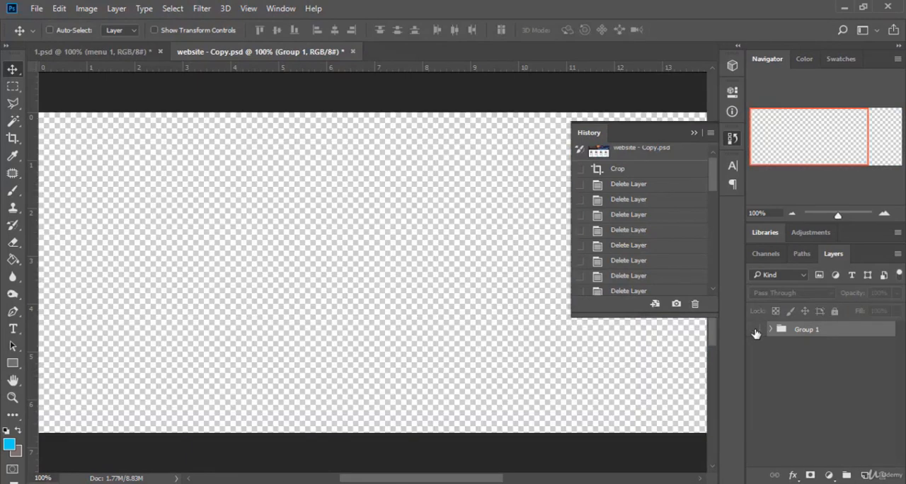
left_click(756, 330)
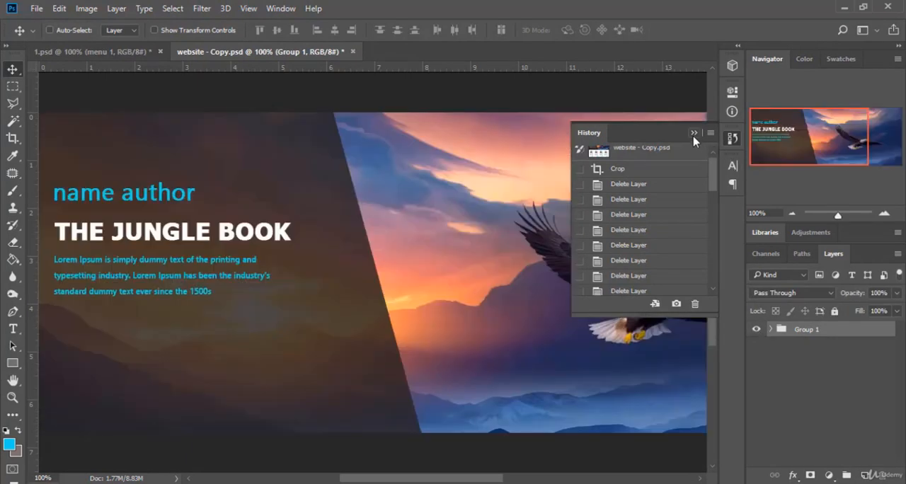
Rename the group as header and give it a green colour label
double_click(808, 331)
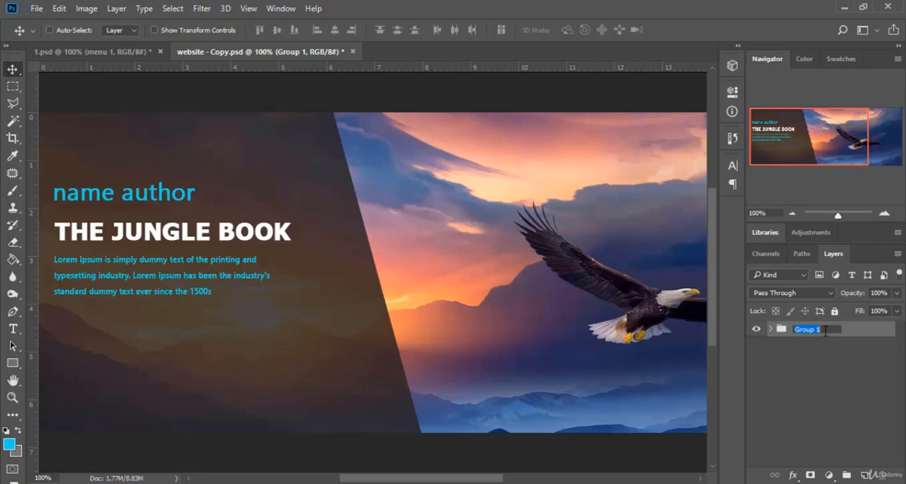
type("slider")
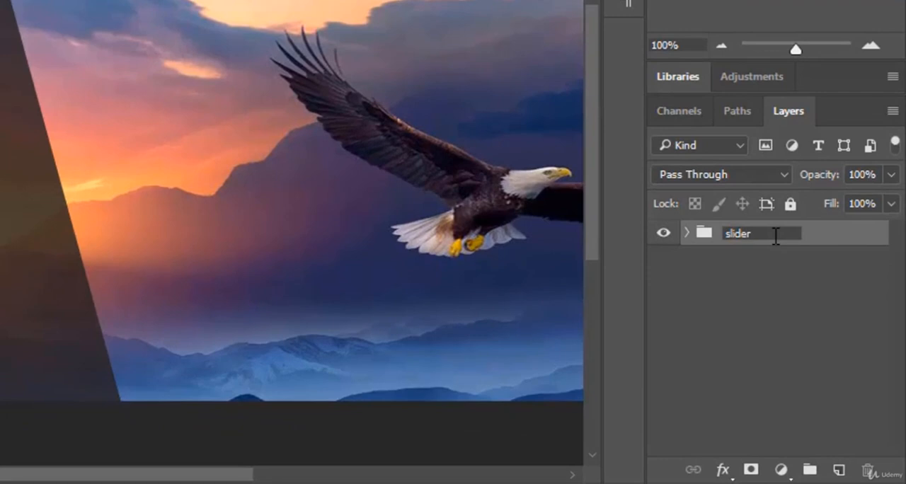
key("BackSpace")
key("BackSpace")
key("BackSpace")
key("BackSpace")
key("BackSpace")
key("BackSpace")
key("Return")
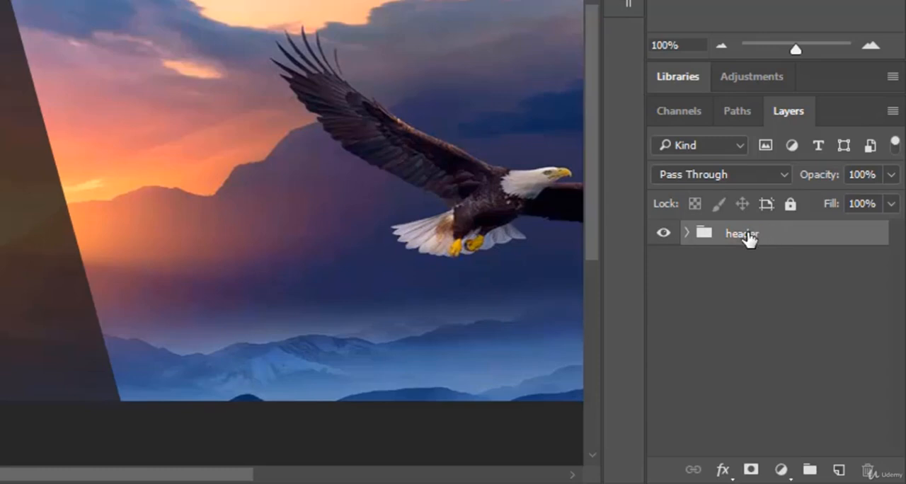
right_click(748, 239)
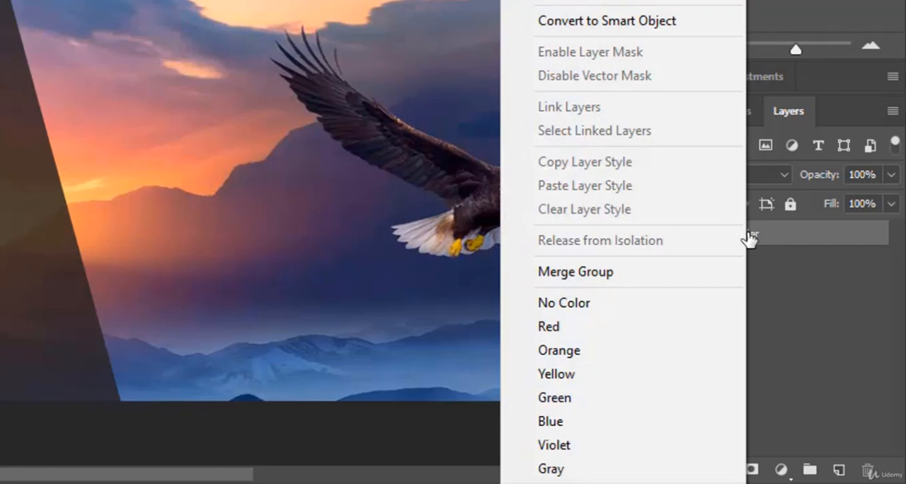
left_click(582, 405)
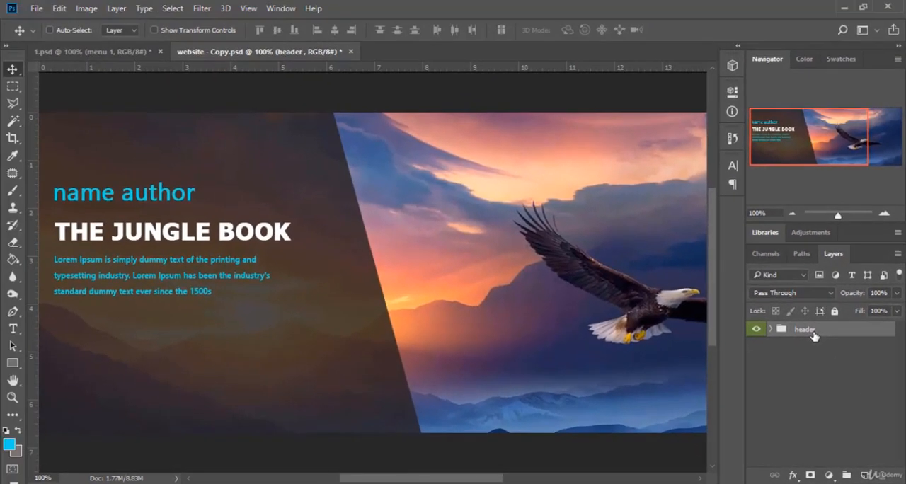
Turn on Auto-Select for the Move tool with Layer as its target
scroll(784, 409, "down", 1)
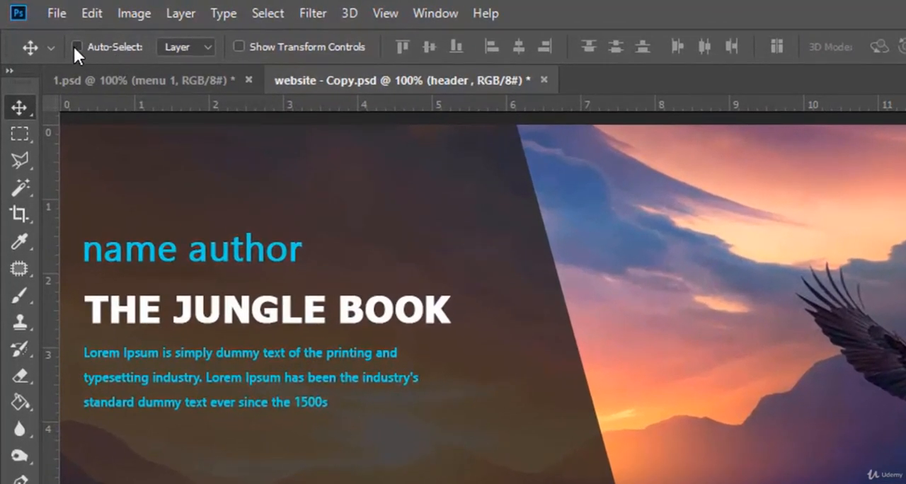
left_click(199, 47)
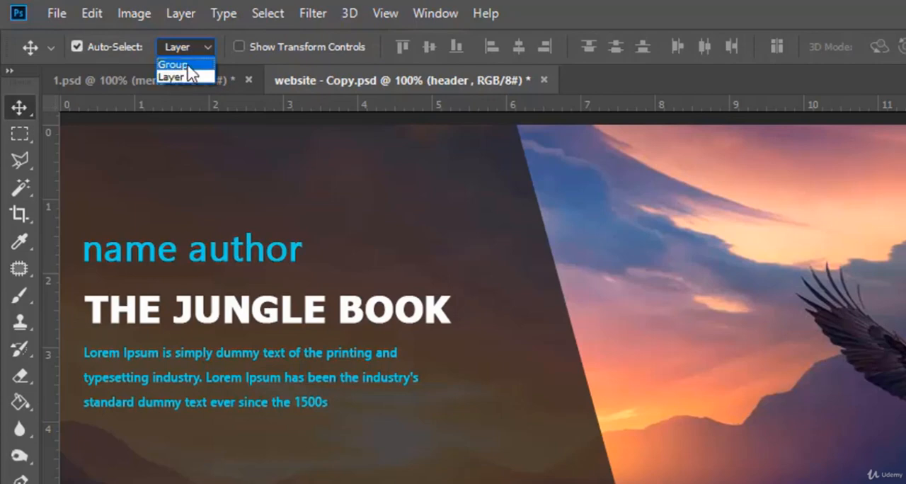
left_click(181, 73)
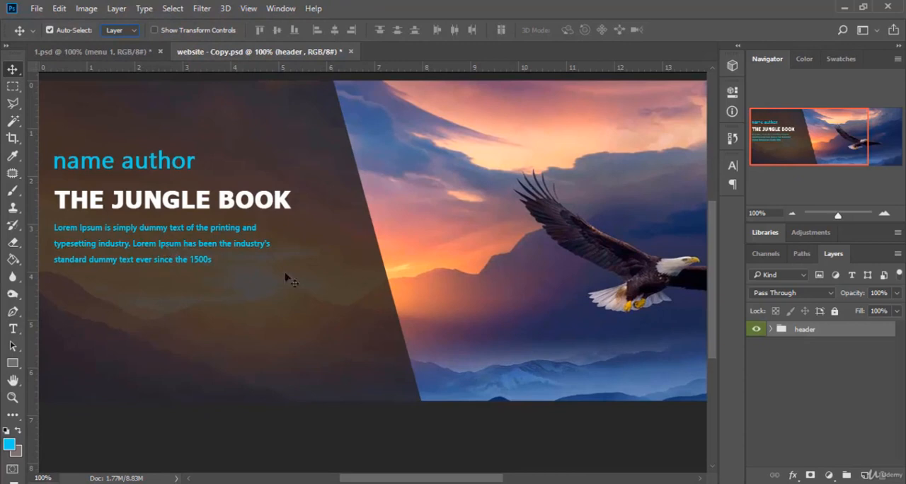
Expand the header group and pick the THE JUNGLE BOOK title and the eagle image on the canvas to test automatic layer selection
left_click(771, 329)
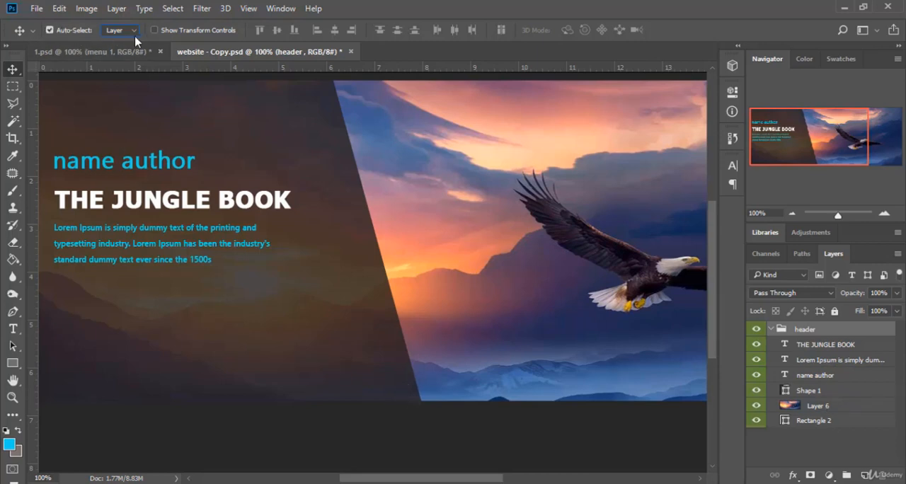
left_click(157, 208)
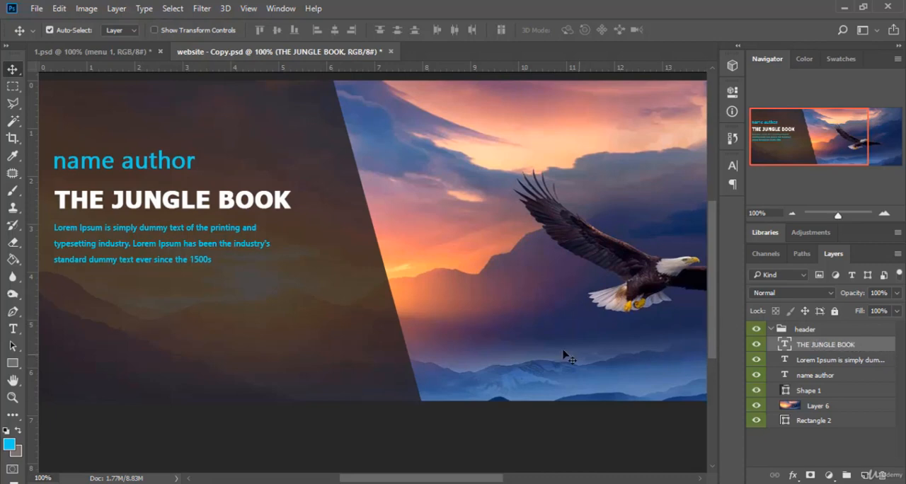
left_click(506, 290)
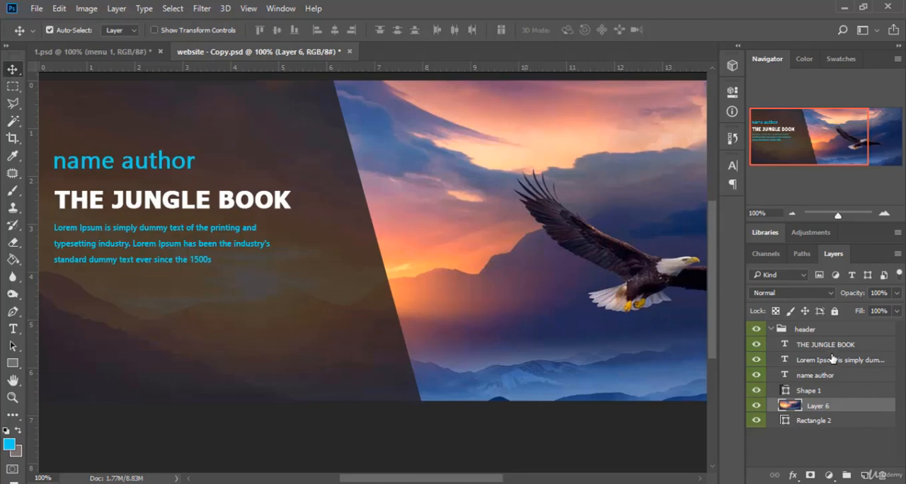
Move all six layers out of the header group and delete the empty group
left_click(808, 346)
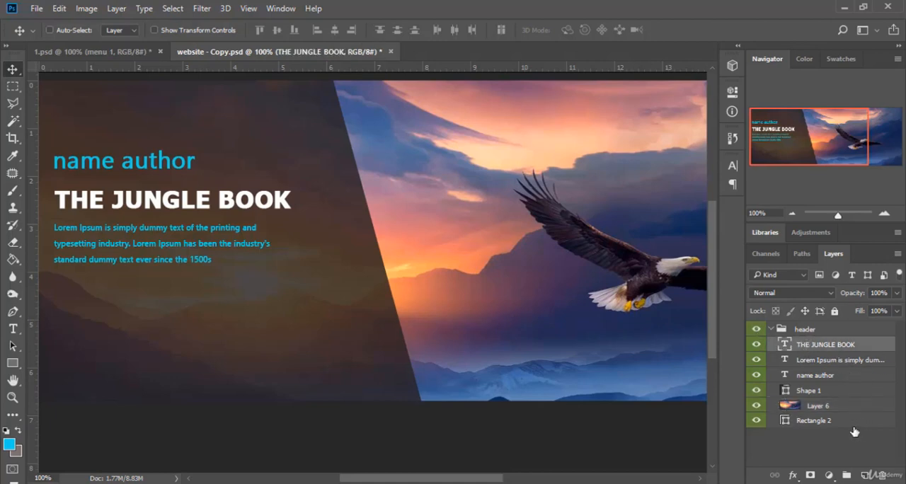
left_click(861, 422, "shift")
left_click_drag(870, 426, 865, 435)
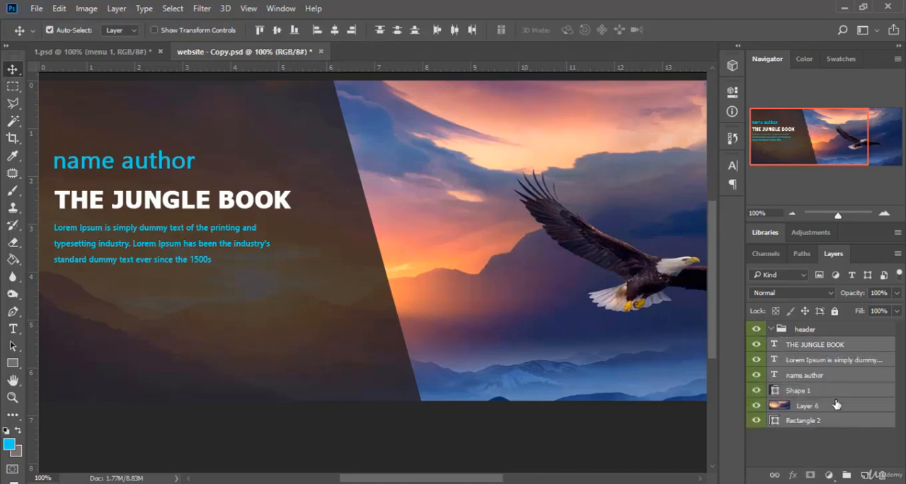
left_click(825, 332)
key("Delete")
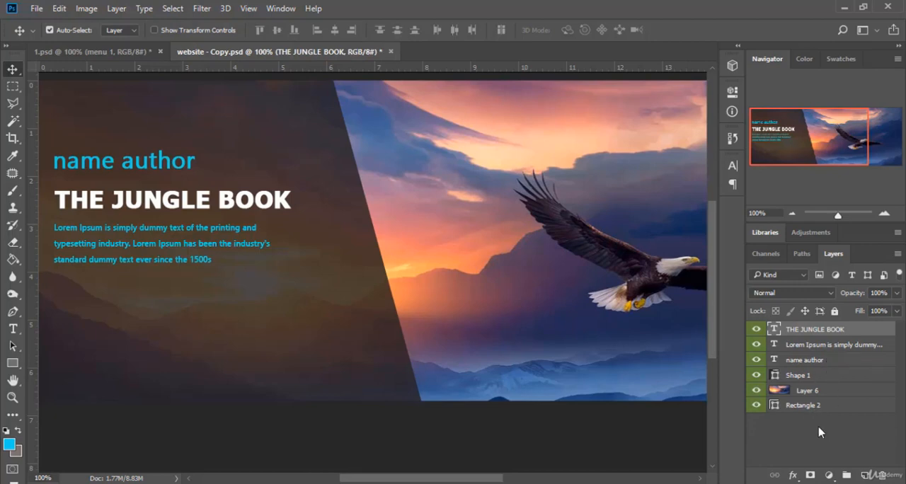
Clip Layer 6 to Rectangle 2, and put all six layers from THE JUNGLE BOOK to Rectangle 2 into a new group
left_click(831, 391)
left_click(853, 396, "alt")
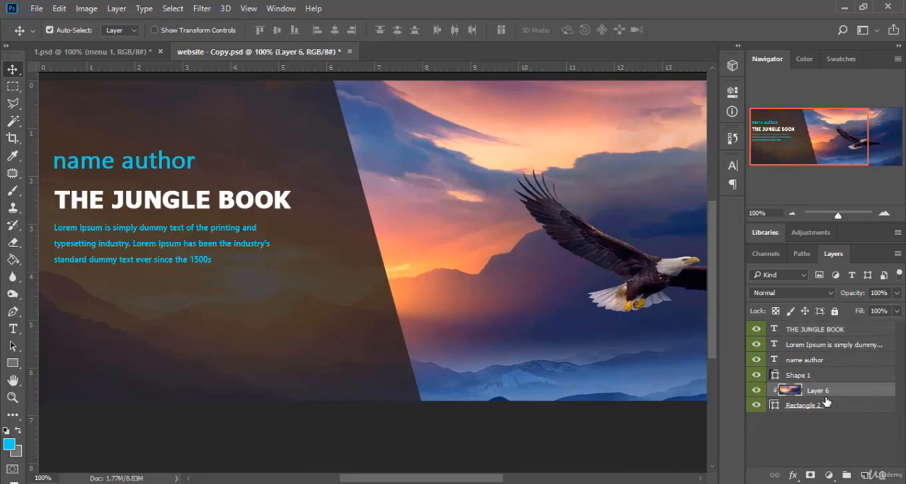
left_click(843, 330)
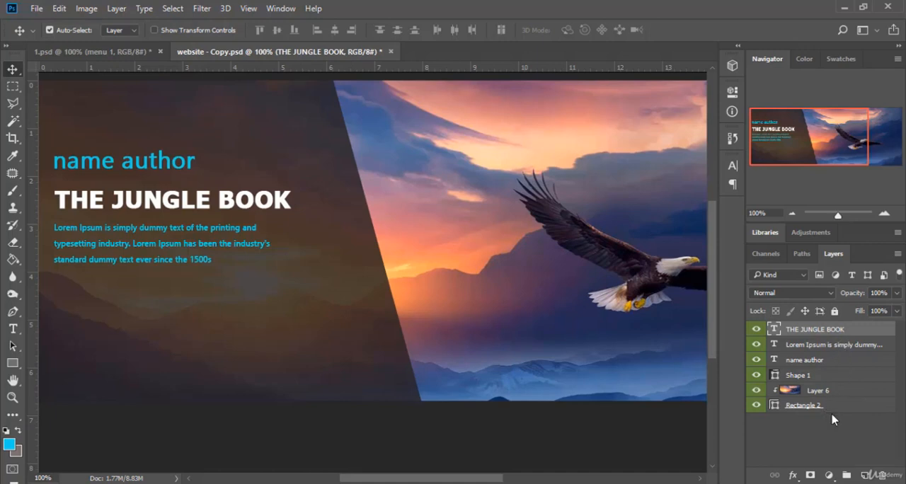
key("ctrl")
left_click(842, 407, "shift")
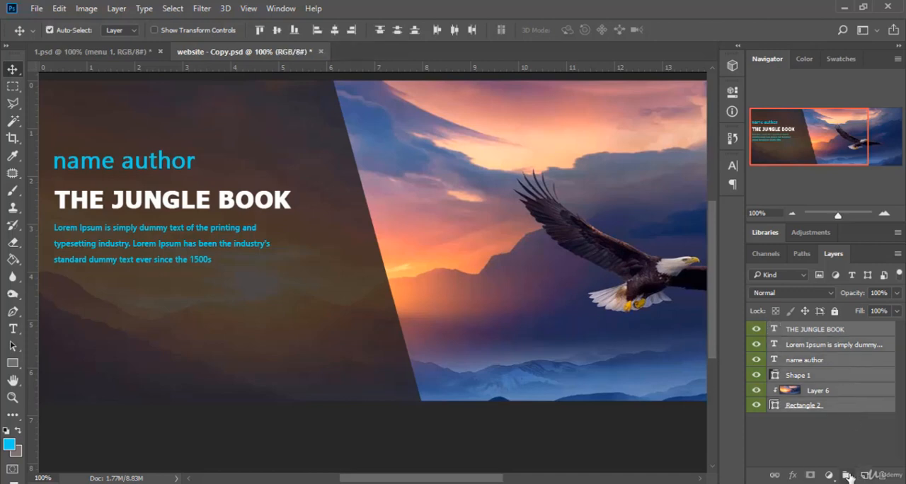
left_click(848, 476)
Toggle the new group's visibility and expand and collapse it to examine the layers it contains
left_click(764, 331)
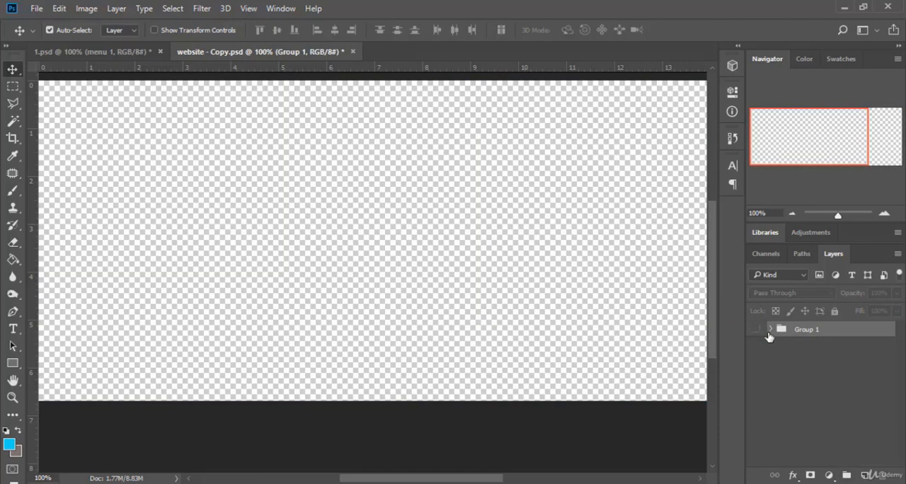
left_click(756, 329)
left_click(771, 329)
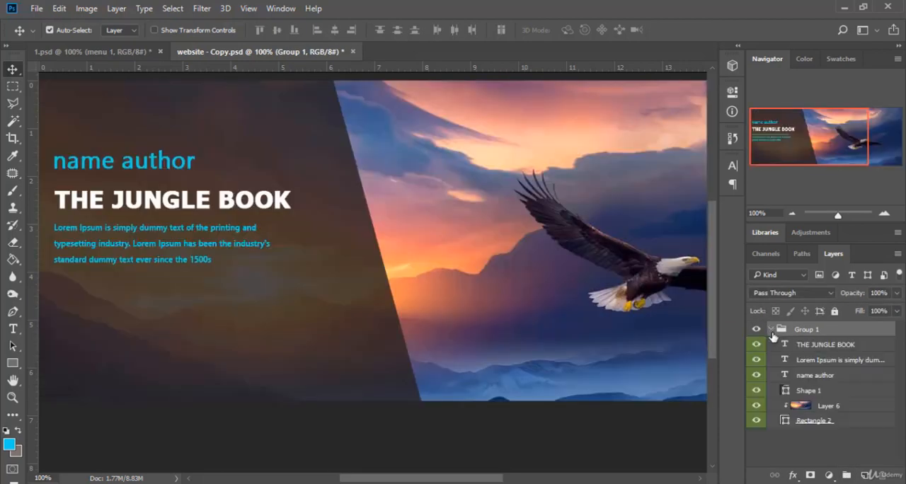
left_click(771, 329)
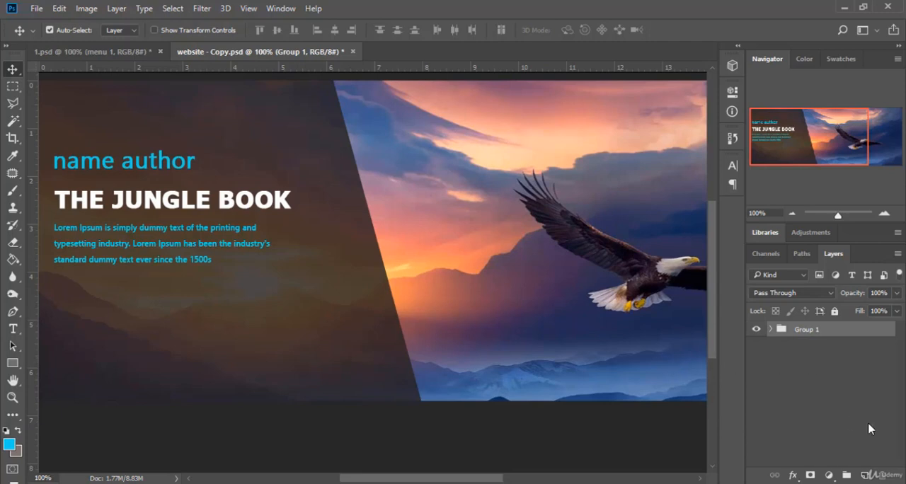
left_click(771, 329)
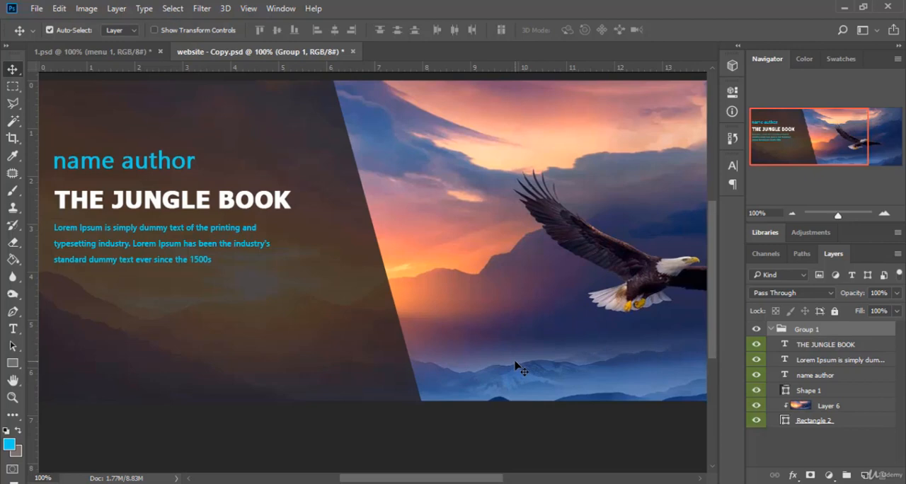
left_click(772, 330)
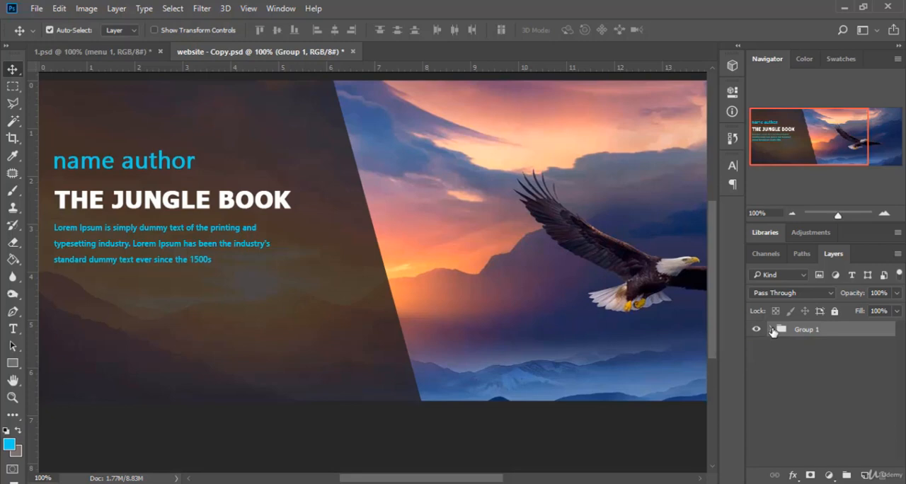
Select the layers inside Group 1 one after another, and ungroup Group 1 so its six layers stand on their own
left_click(771, 331)
left_click(850, 420)
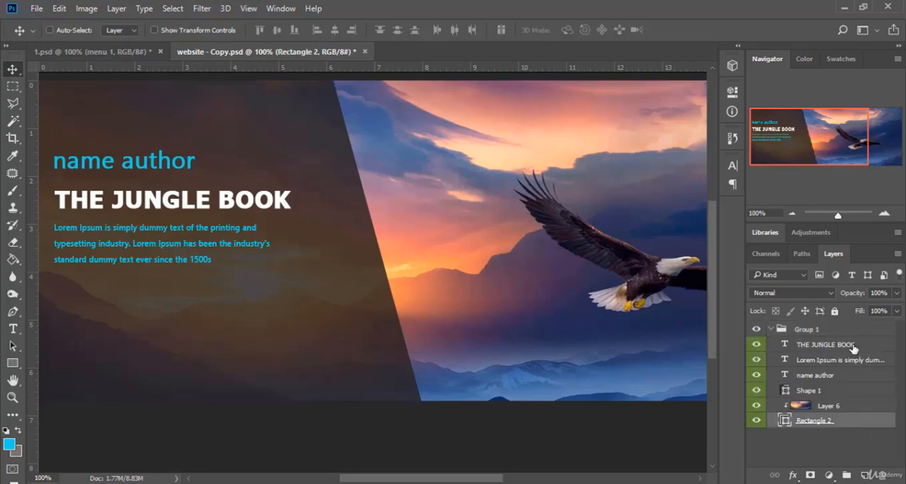
left_click(853, 345, "ctrl")
left_click(844, 375, "shift")
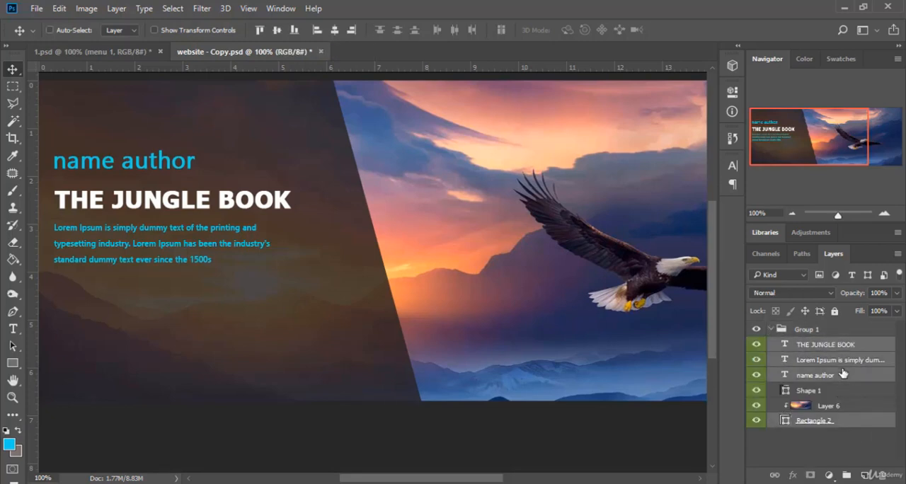
left_click(844, 393, "ctrl")
left_click(842, 407, "ctrl")
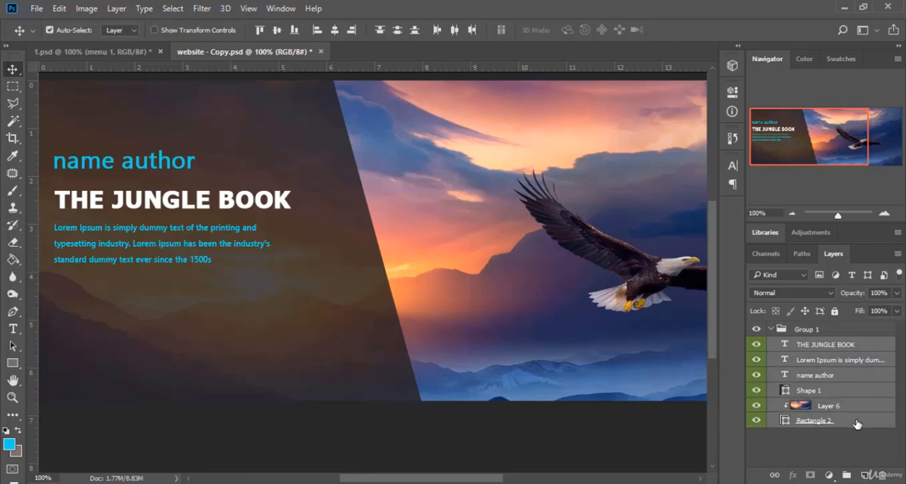
left_click(811, 330)
key("ctrl+shift+g")
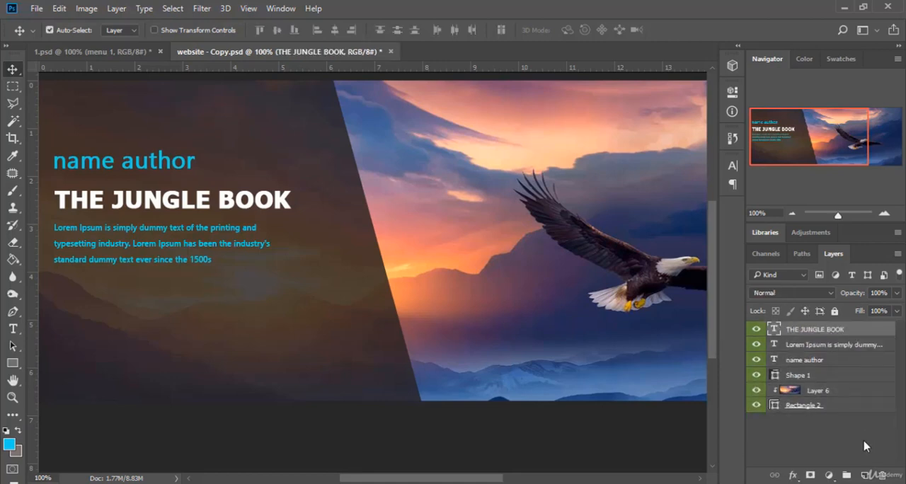
Create an empty group above THE JUNGLE BOOK layer, name it "folder 1" and give it an orange colour label
left_click(847, 475)
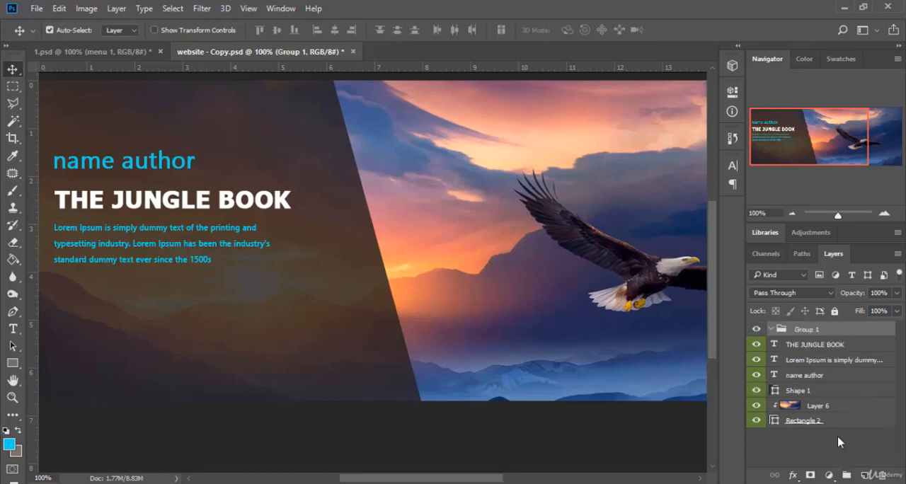
double_click(818, 330)
type("folder")
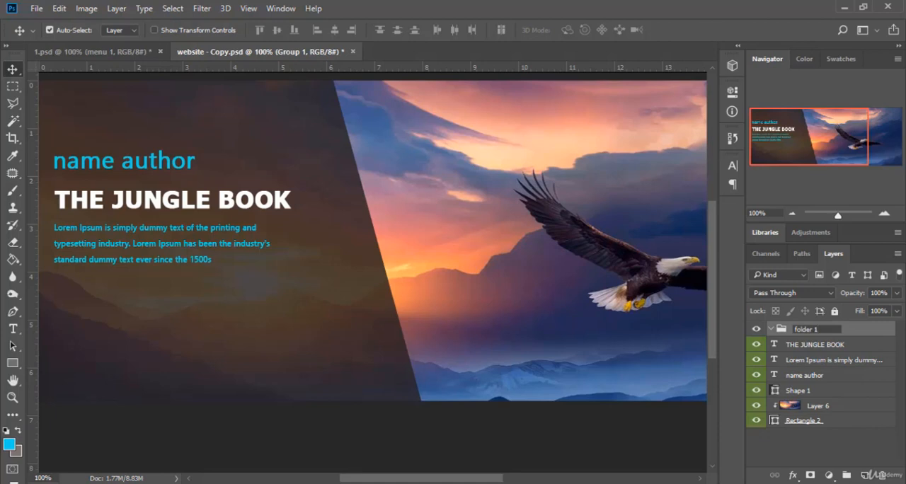
key("Return")
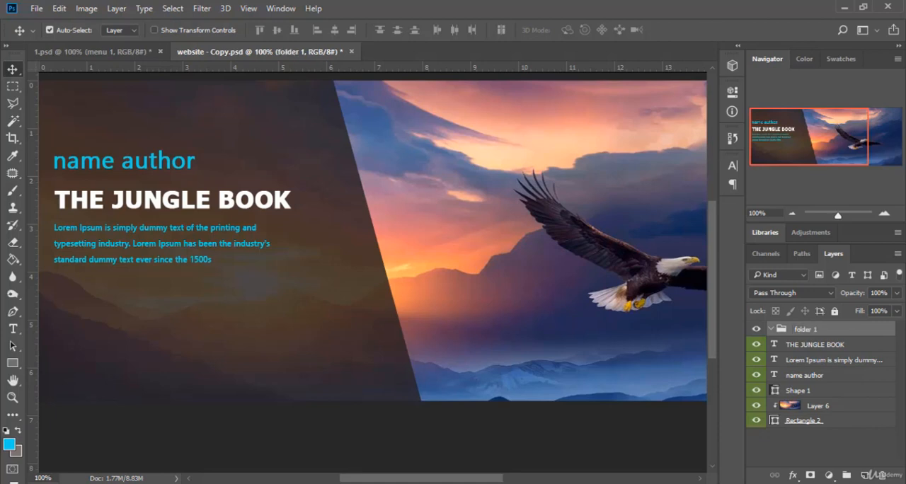
right_click(817, 333)
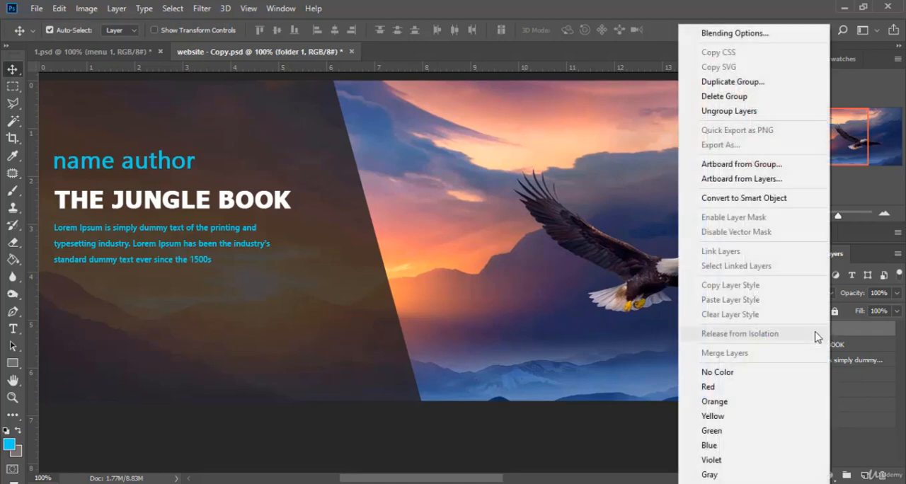
left_click(732, 405)
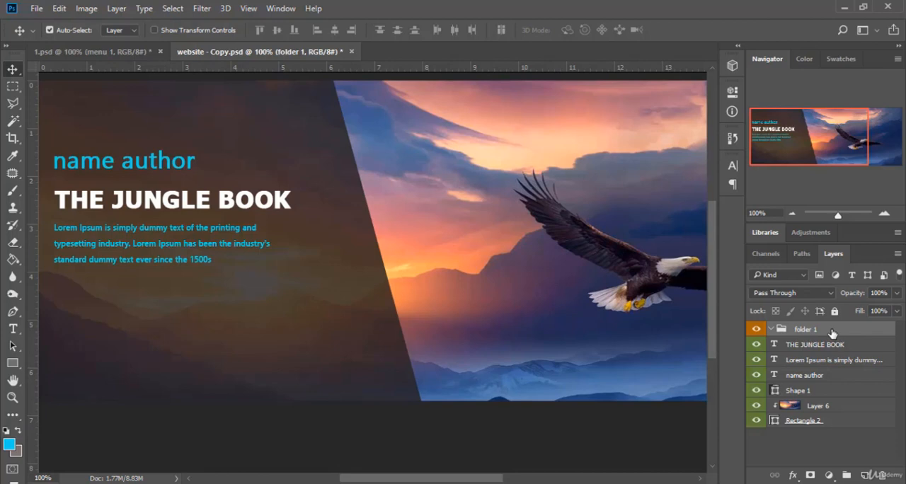
Add the word "text" as a new text layer inside folder 1, placed below the Lorem Ipsum paragraph
left_click(12, 328)
left_click(179, 317)
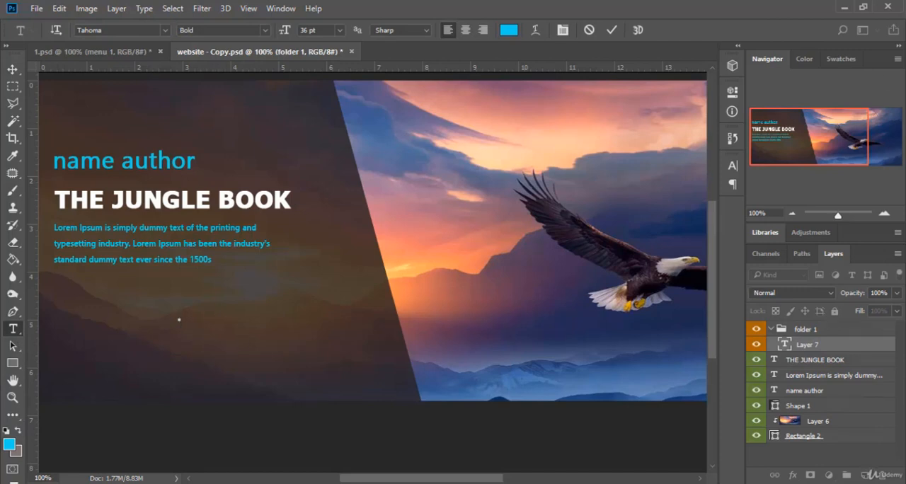
left_click(832, 483)
left_click(800, 354)
type("text")
key("ctrl+Return")
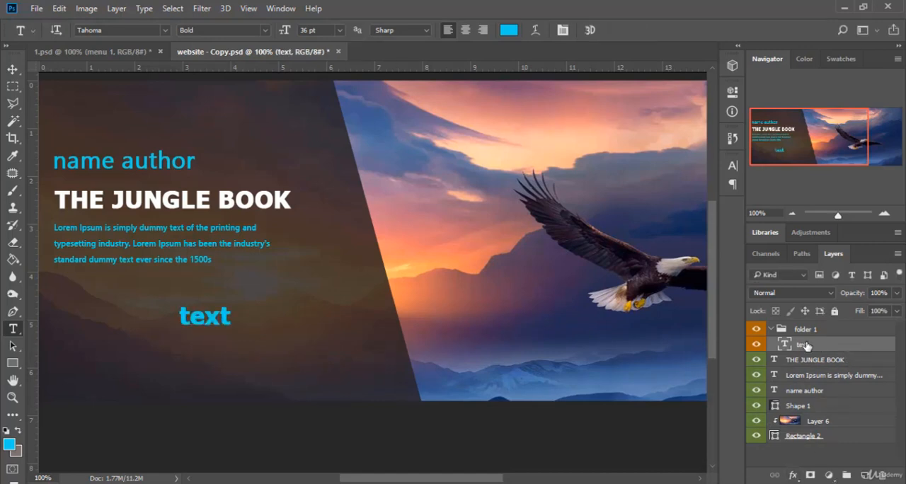
Toggle folder 1's visibility while it is expanded and while it is collapsed, to examine how it controls the text layer
left_click(757, 330)
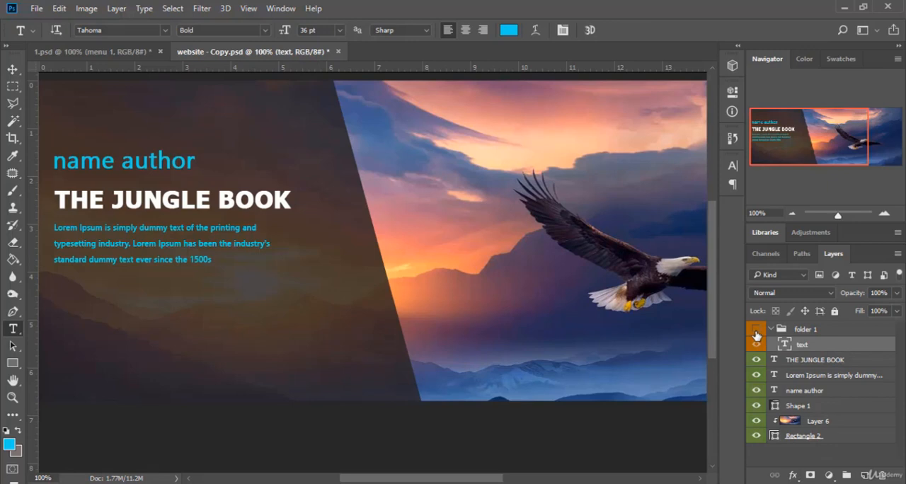
left_click(756, 331)
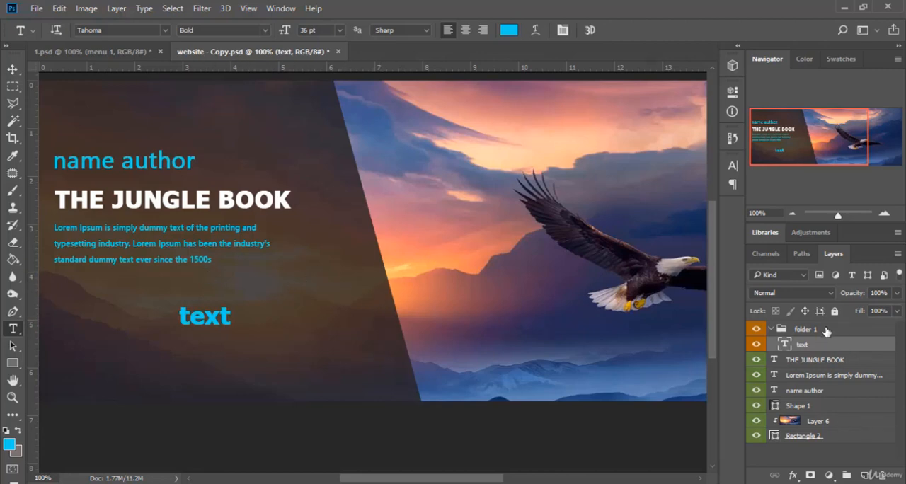
left_click(772, 332)
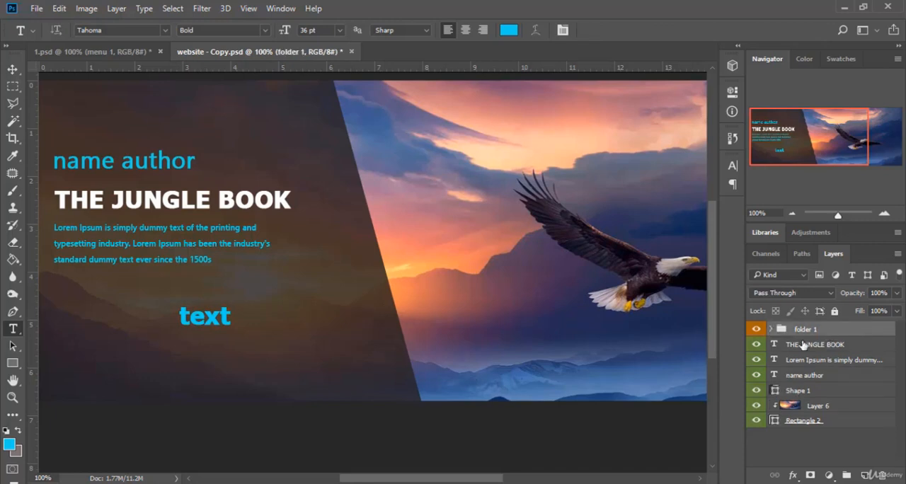
left_click(757, 329)
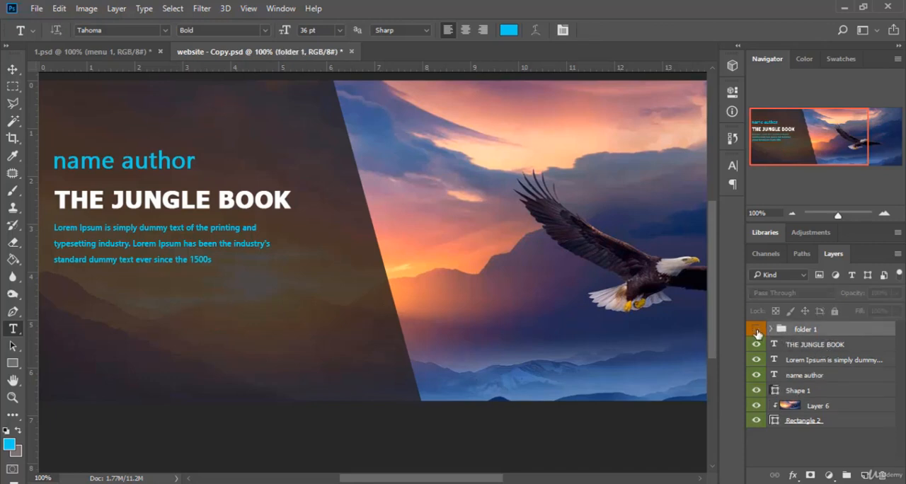
left_click(757, 330)
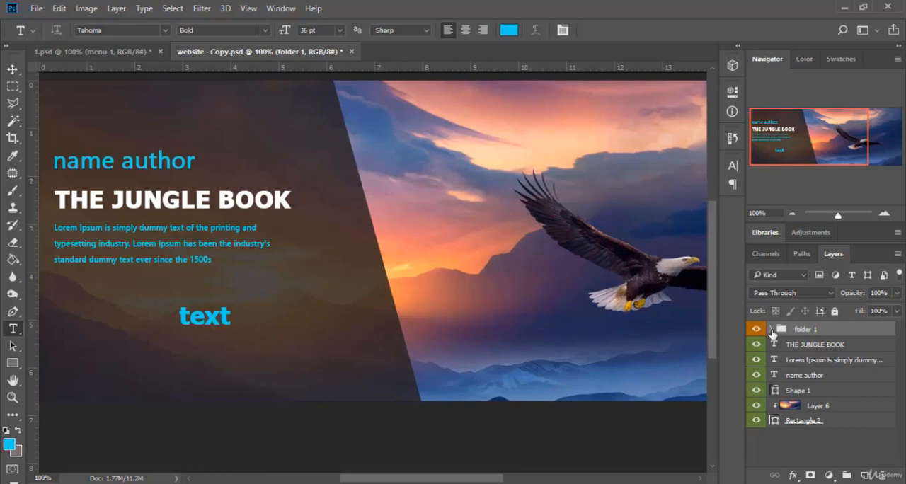
left_click(770, 329)
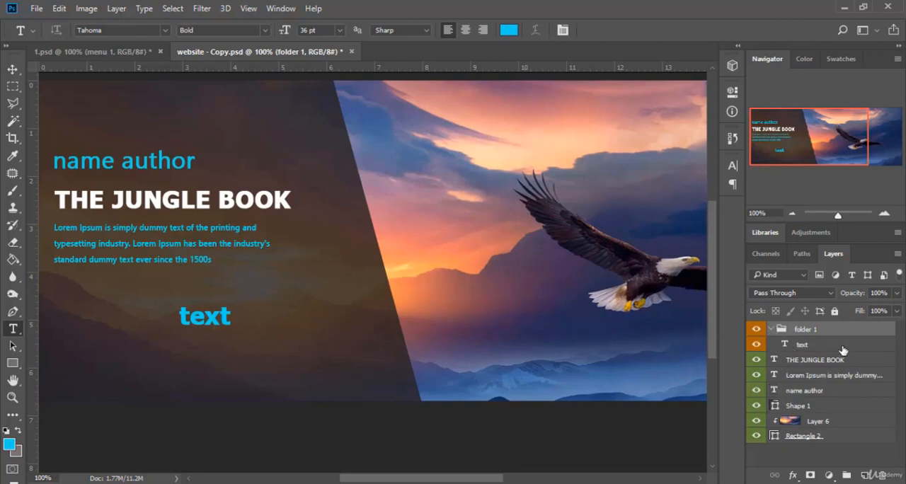